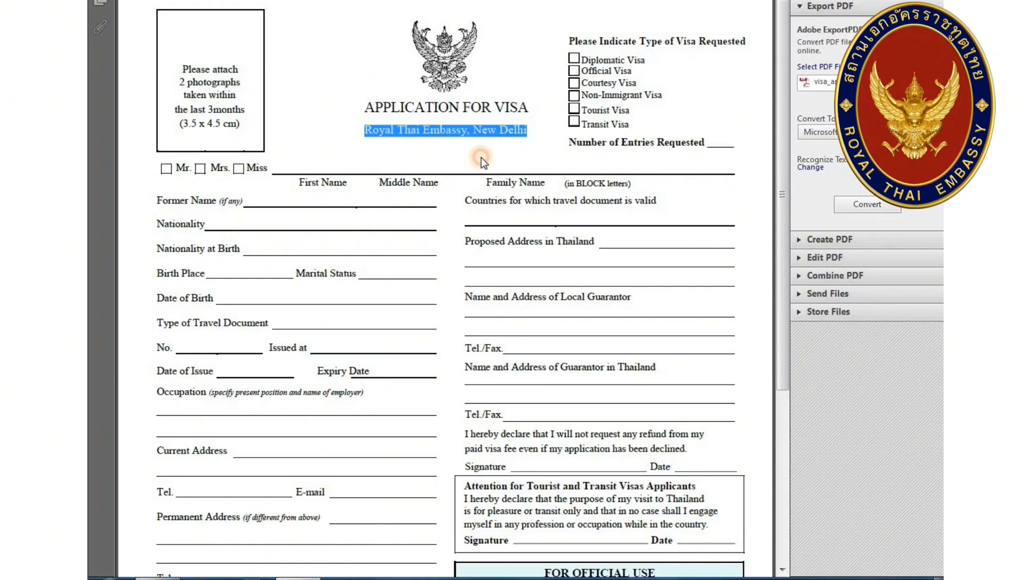
Step: Switch to Visa_Application_form_OK.pdf and examine the choices for Nationality, Nationality at Birth and Marital Status
left_click(472, 131)
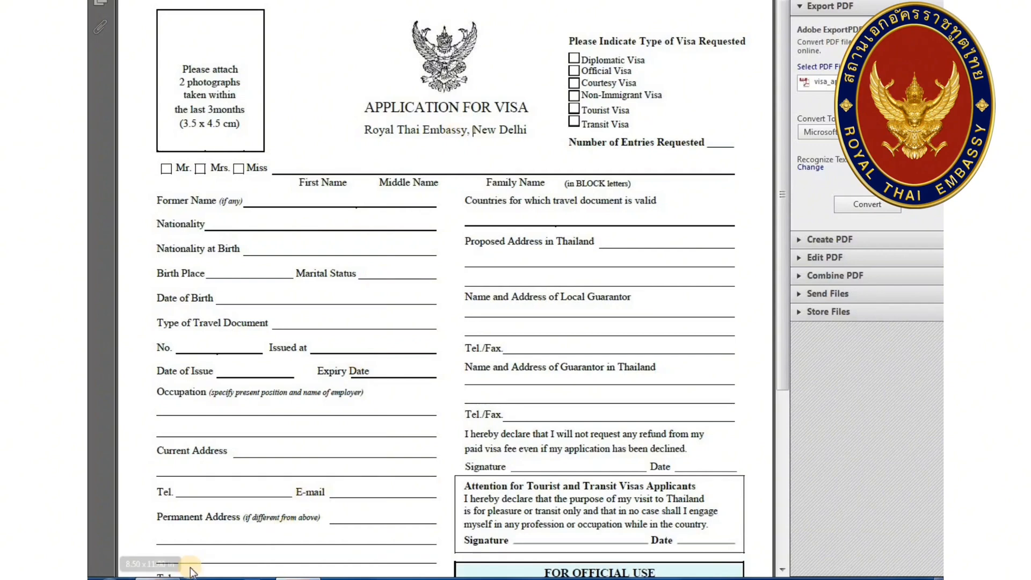
left_click(158, 578)
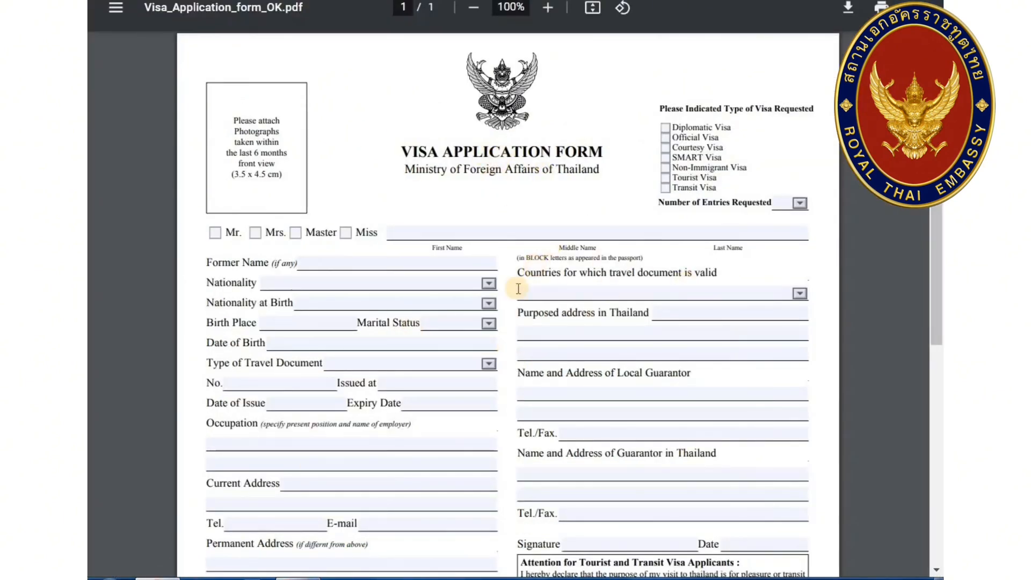
left_click(488, 283)
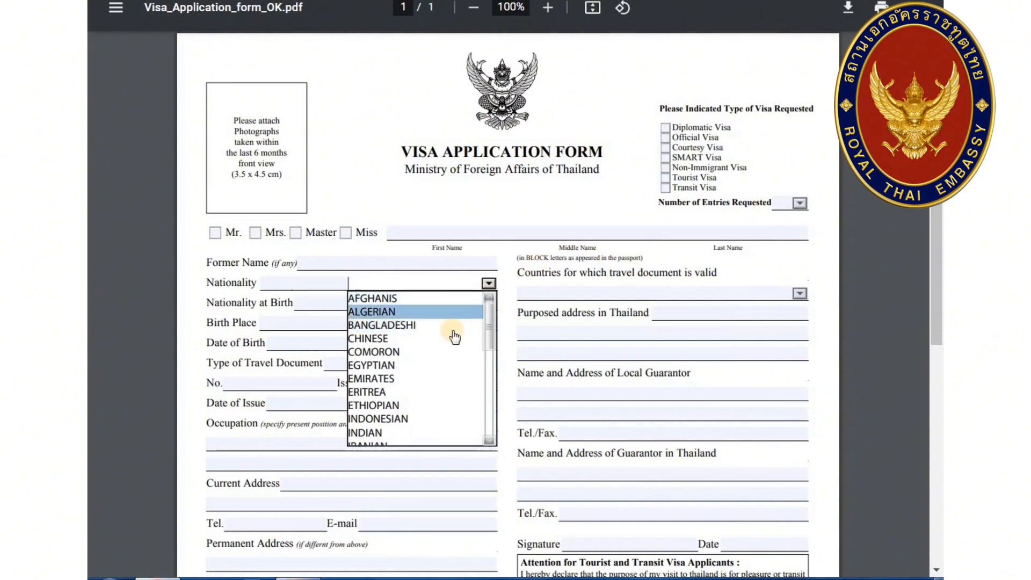
left_click(516, 175)
left_click(489, 305)
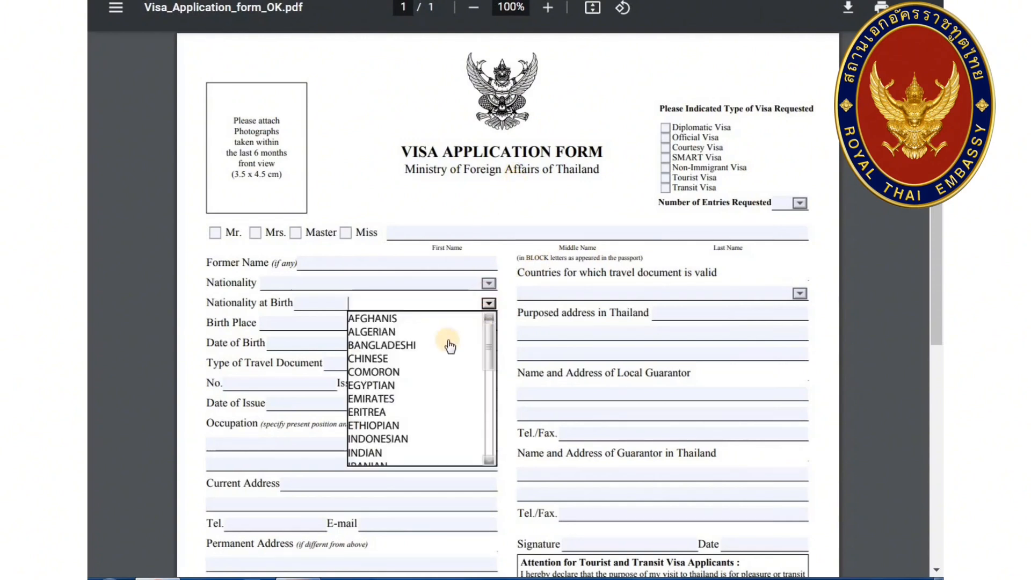
left_click(479, 211)
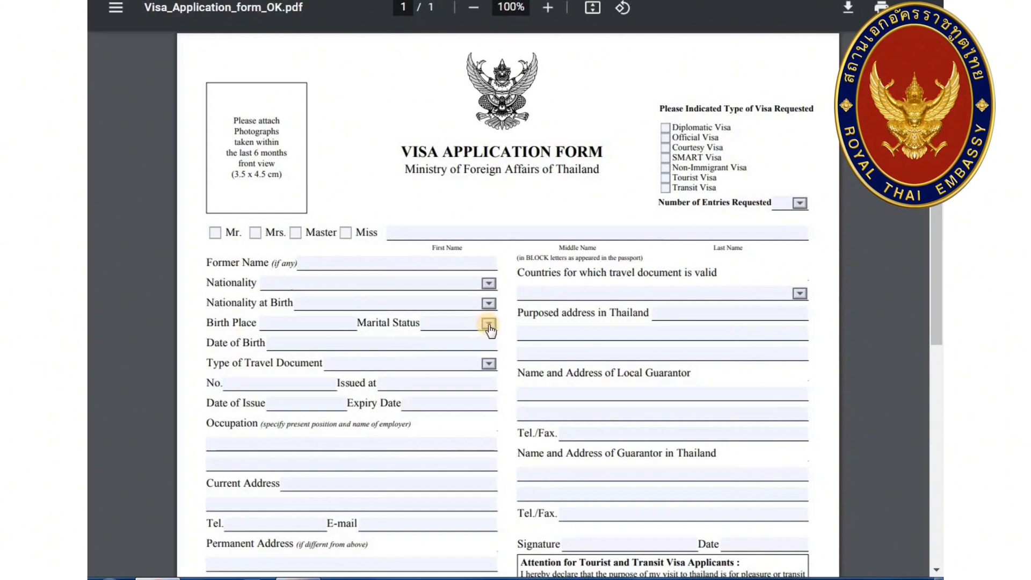
left_click(488, 323)
left_click(490, 233)
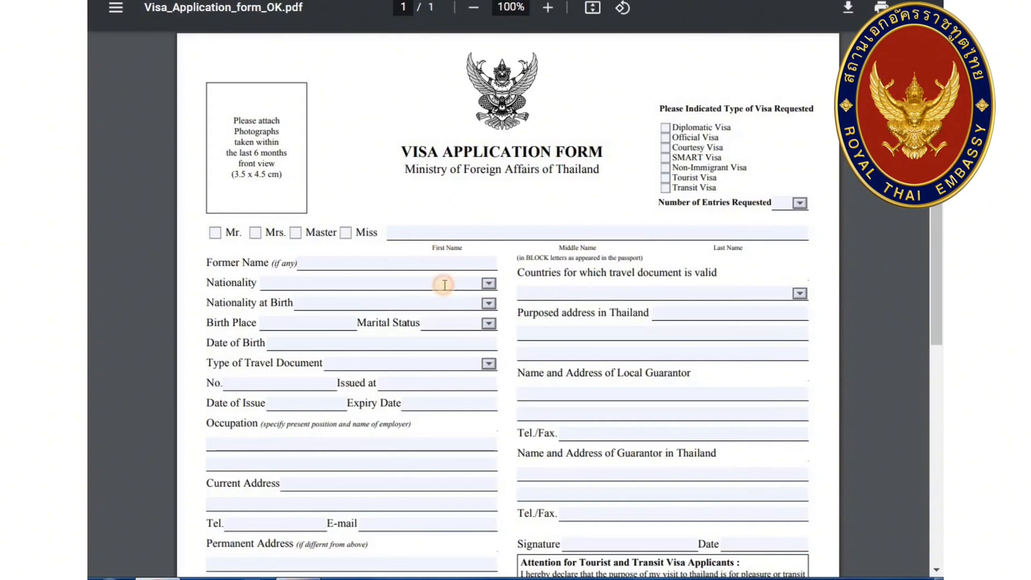
Step: Compare the issuing-authority lines under the titles of the two visa forms by highlighting each one
left_click_drag(404, 168, 545, 165)
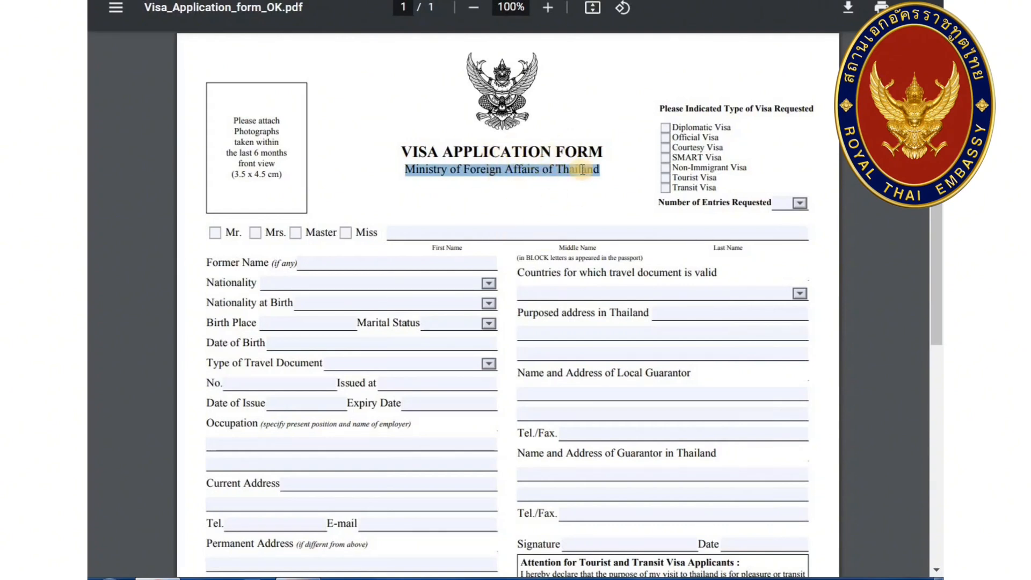
left_click(440, 267)
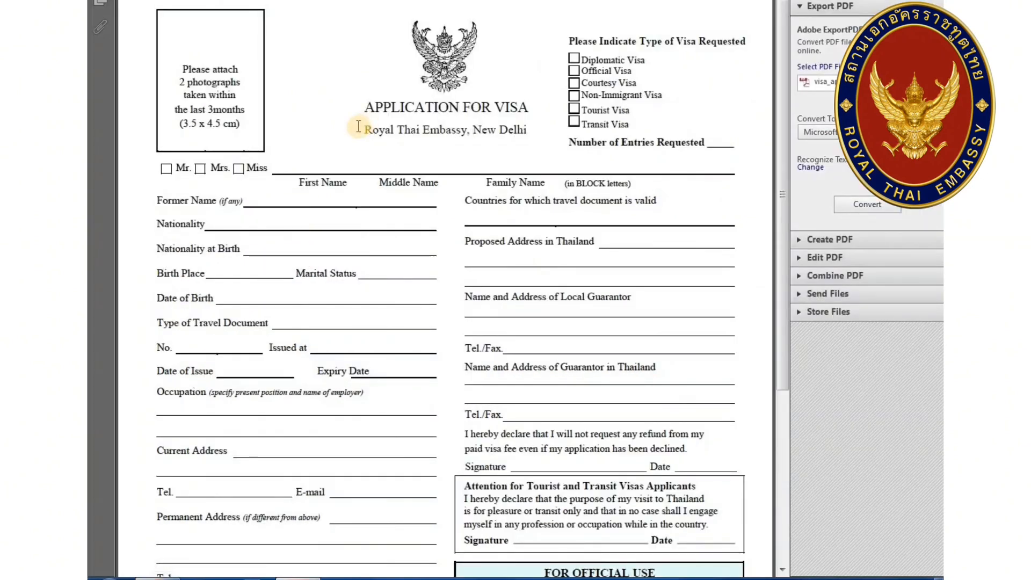
triple_click(359, 129)
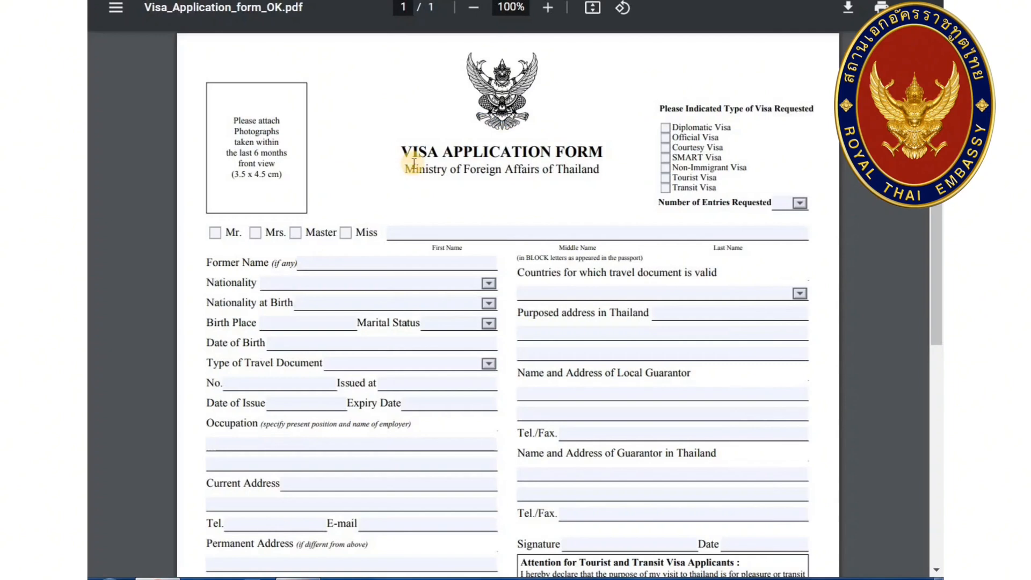
double_click(414, 167)
left_click(414, 164)
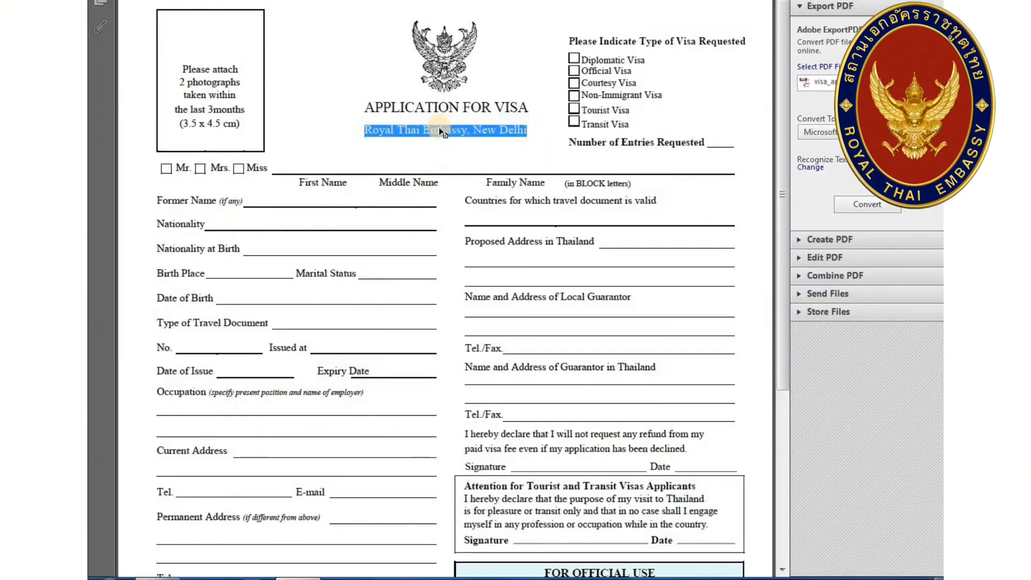
left_click(440, 129)
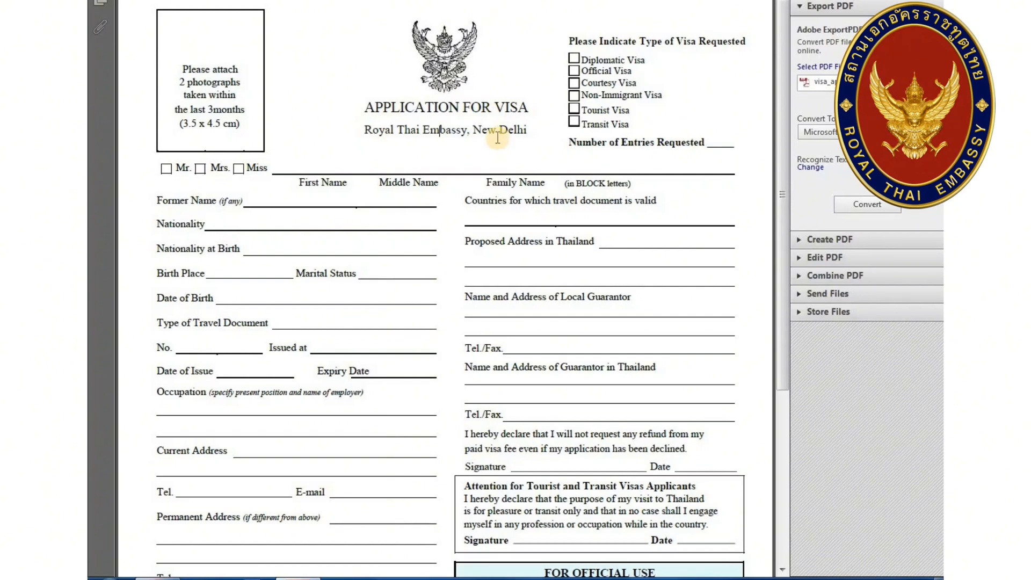
Step: Review the visa types on the Royal Thai Embassy form, highlighting Tourist Visa, and locate the number of entries field
left_click(511, 104)
left_click(597, 95)
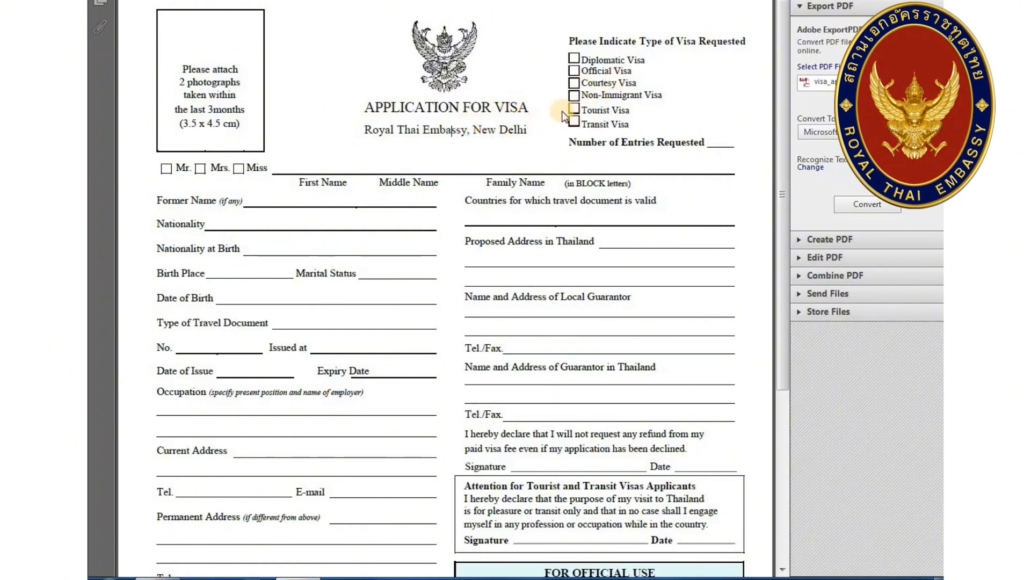
triple_click(599, 107)
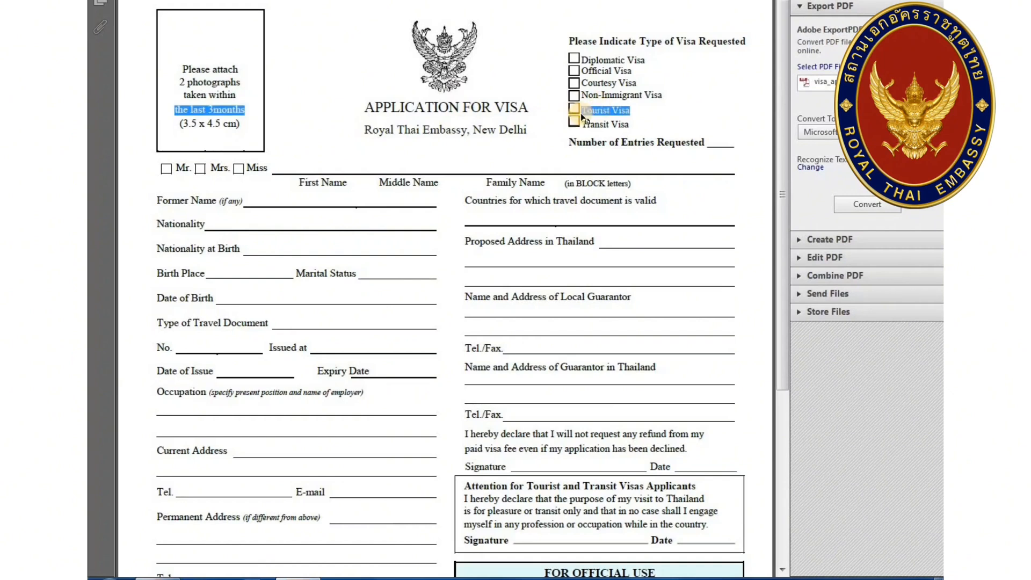
left_click(667, 108)
left_click(717, 137)
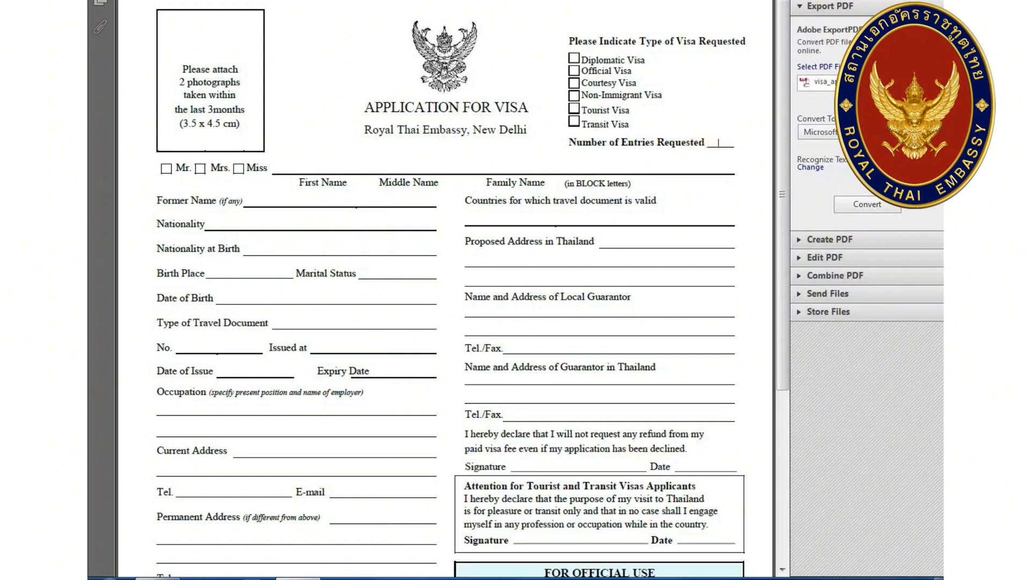
Step: Add the text 01 to Number of Entries Requested and align it on the field's line
left_click(859, 34)
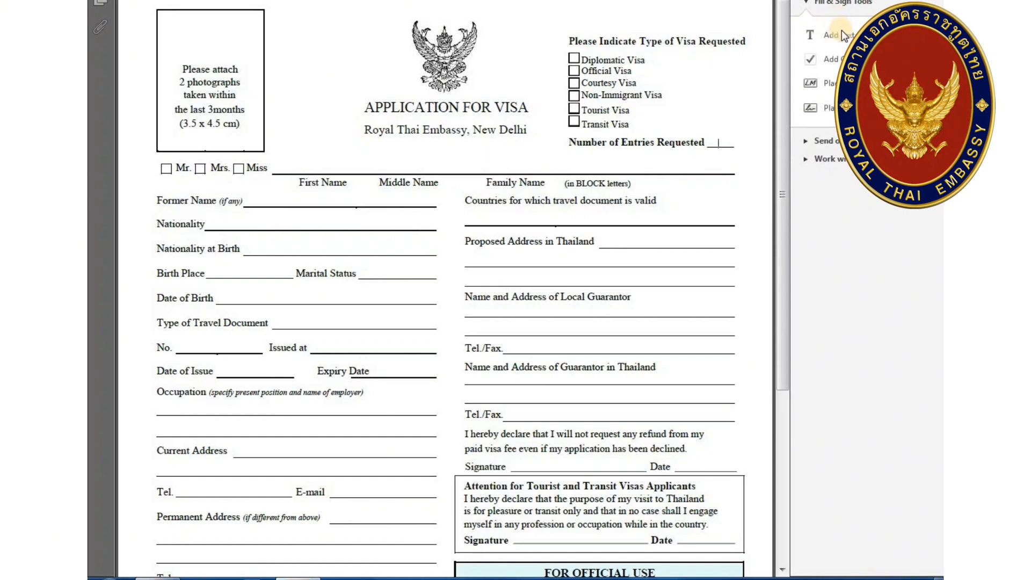
left_click(843, 35)
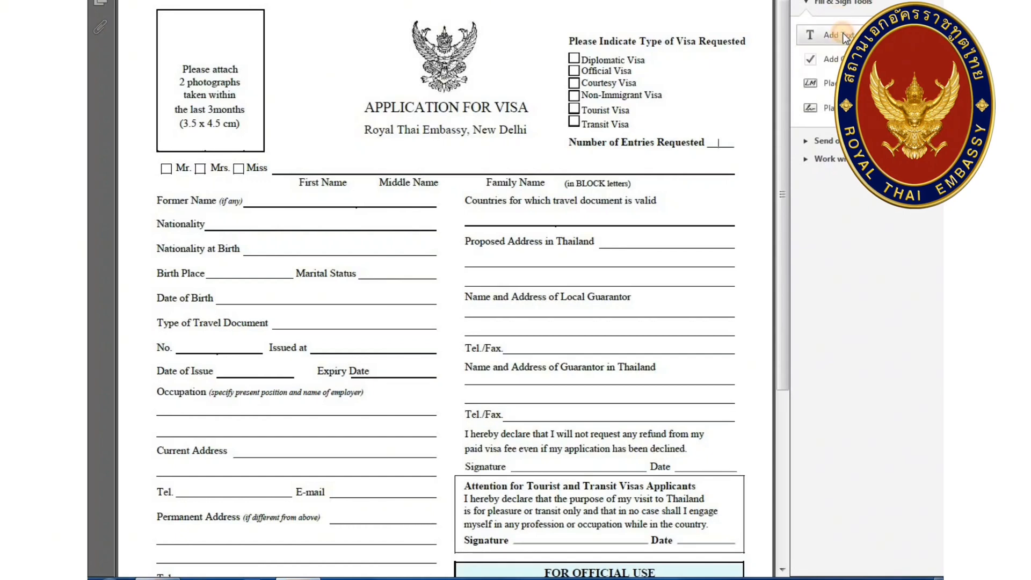
left_click(709, 139)
type("0")
left_click(715, 166)
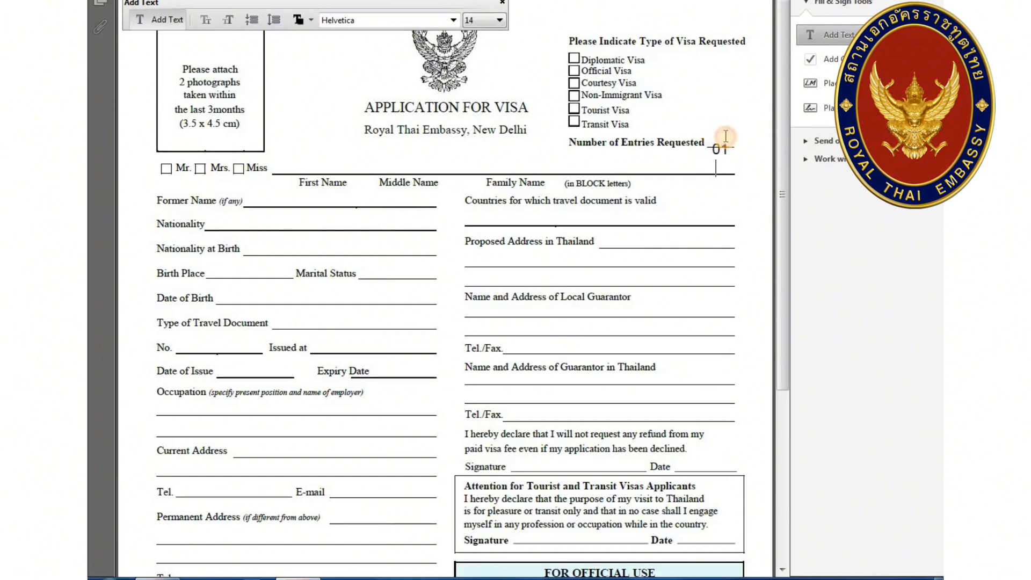
left_click(718, 146)
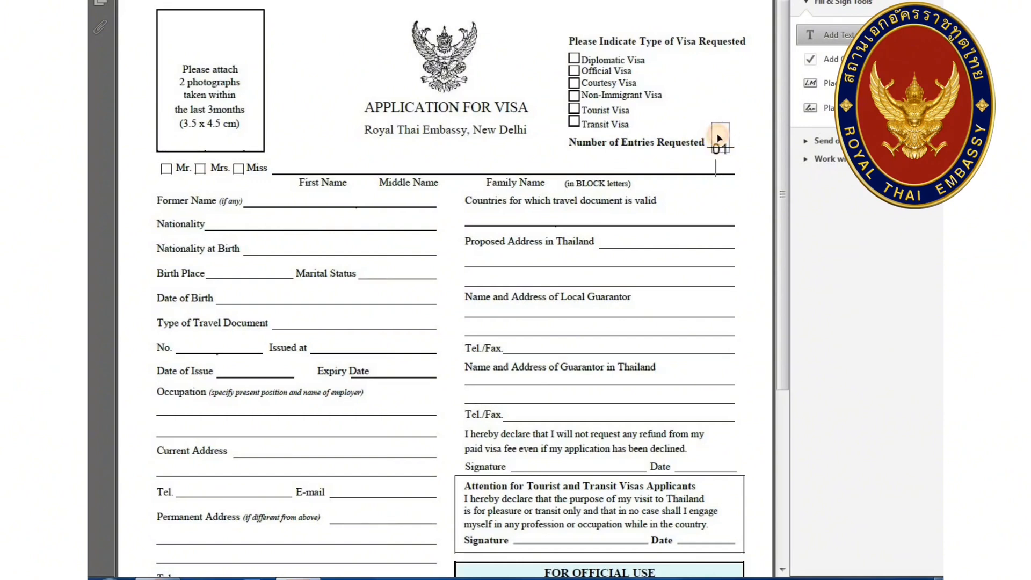
left_click_drag(718, 138, 719, 138)
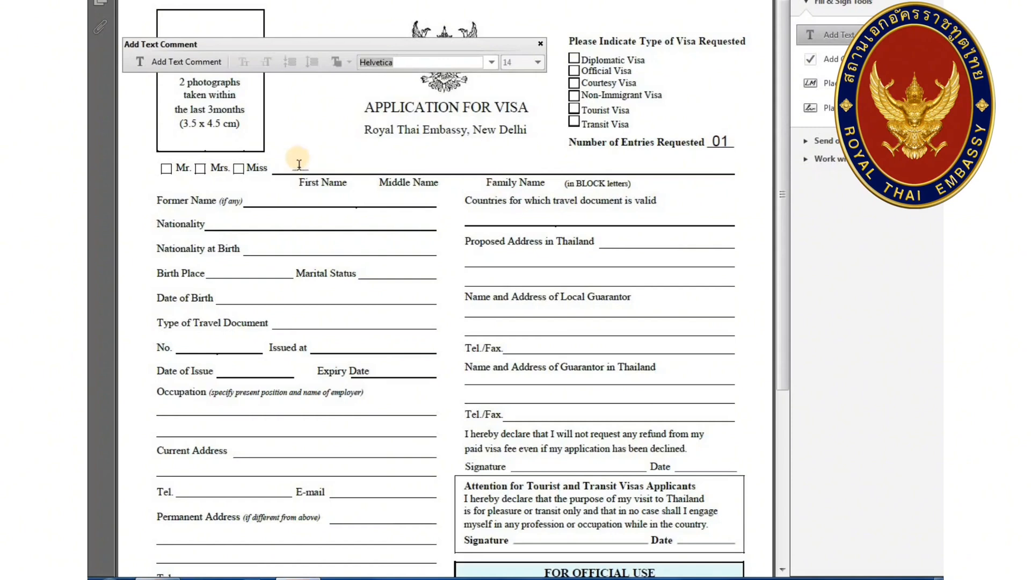
Step: Go through the applicant's name line and the Former Name field
left_click(299, 164)
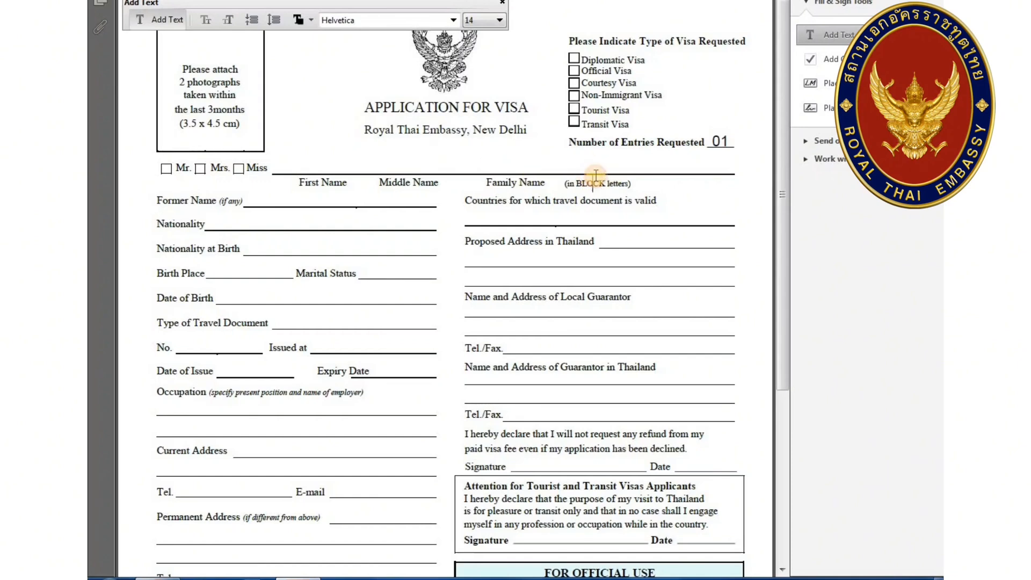
left_click(523, 160)
scroll(195, 167, "down", 1)
left_click(258, 168)
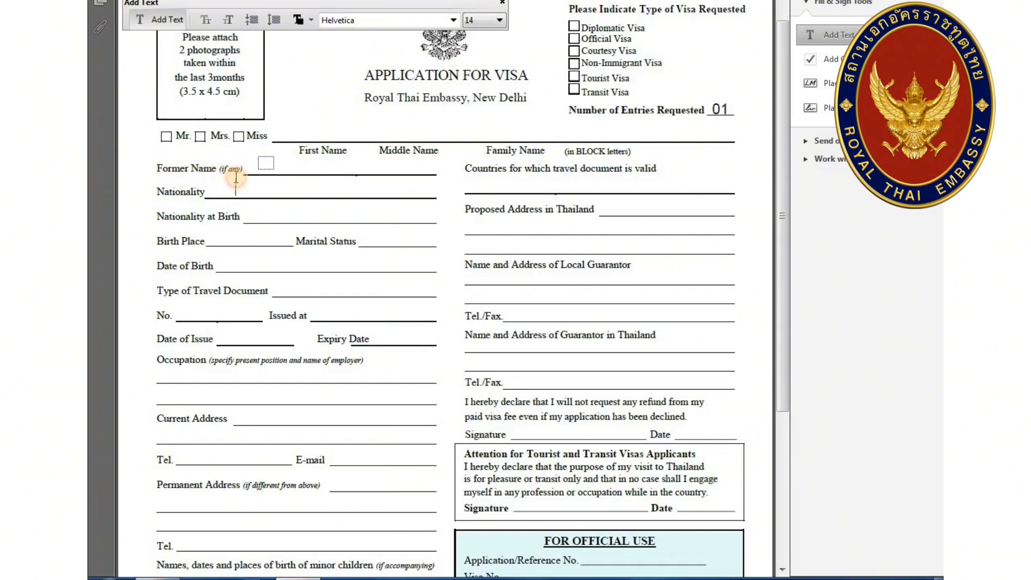
Step: Enter INDIAN on the Nationality line, and dismiss the Windows prompt by keeping the current color scheme without further messages
type("INDIAN")
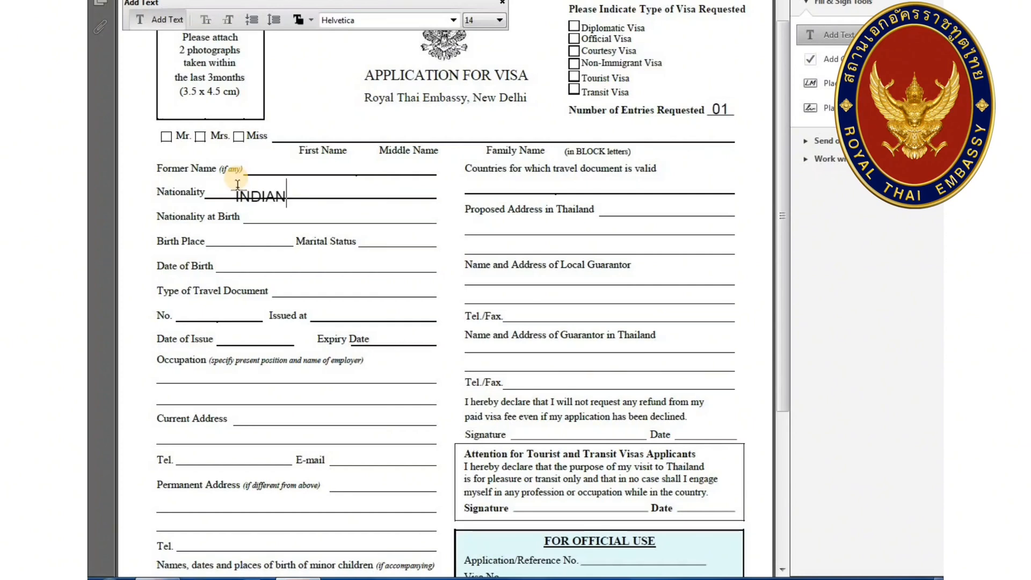
left_click(279, 229)
left_click_drag(265, 192, 270, 186)
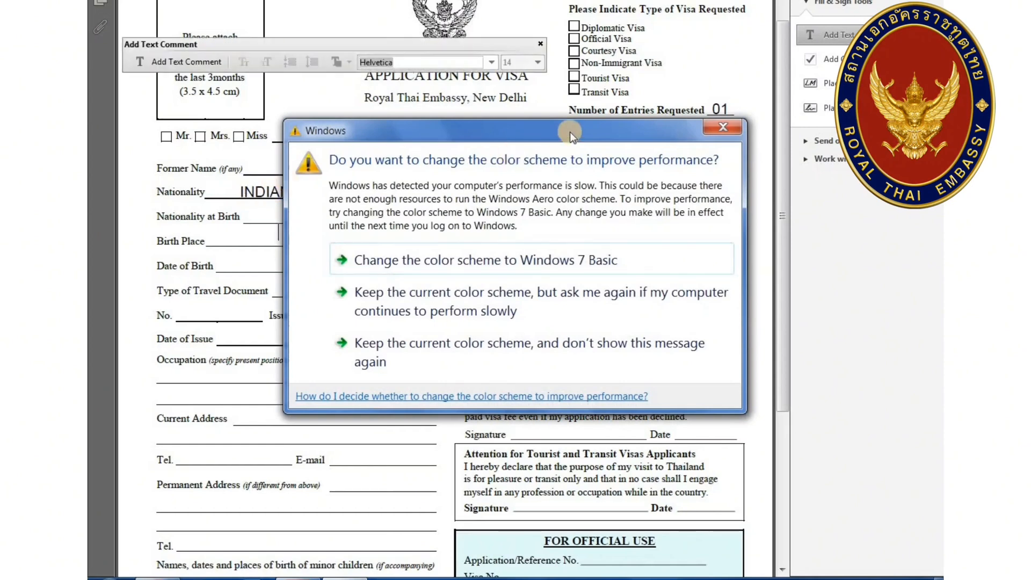
left_click(409, 350)
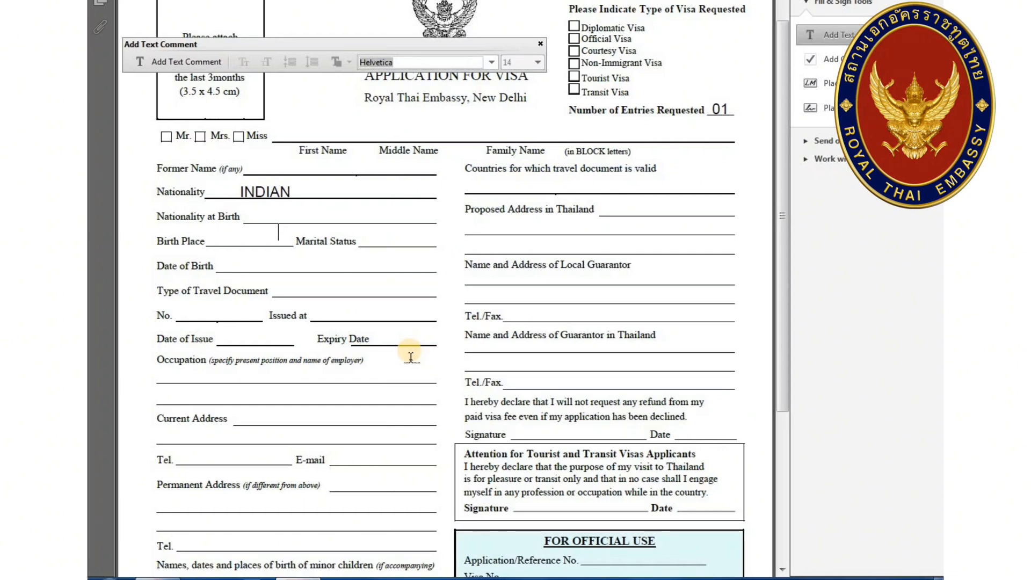
Step: Enter INDIAN as the Nationality at Birth and align the text on its line
left_click(265, 214)
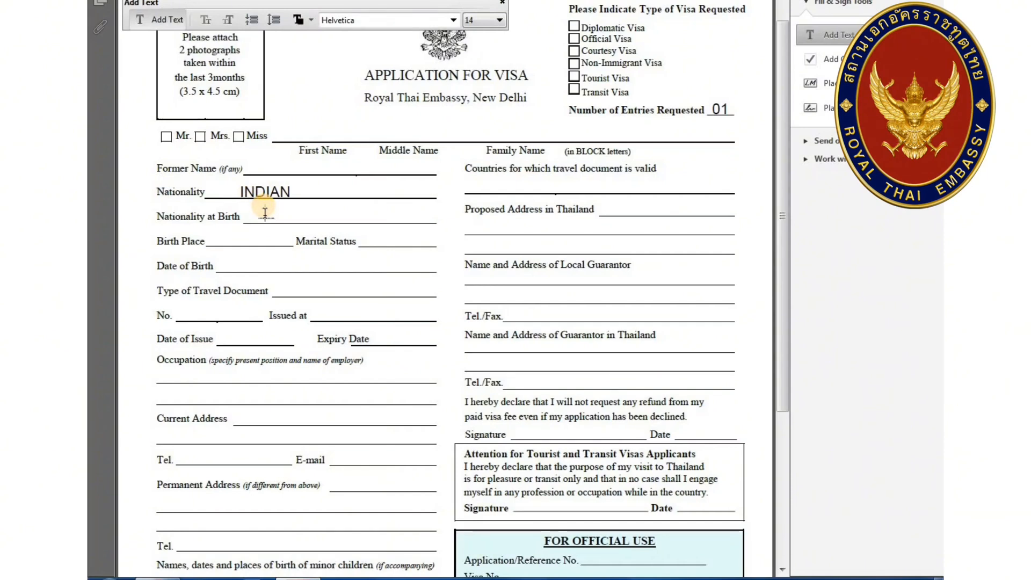
left_click(284, 271)
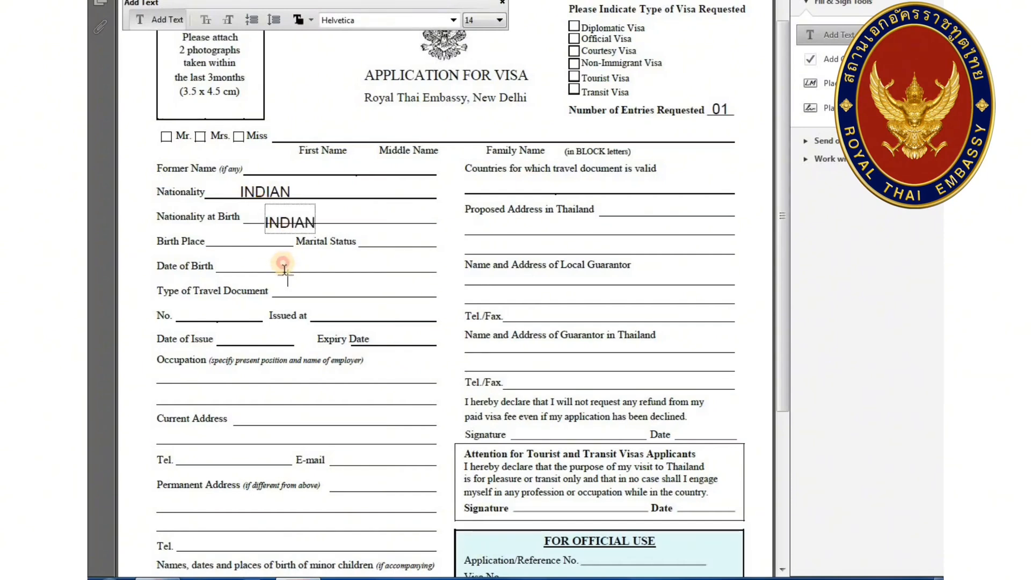
double_click(315, 223)
left_click_drag(303, 230, 318, 224)
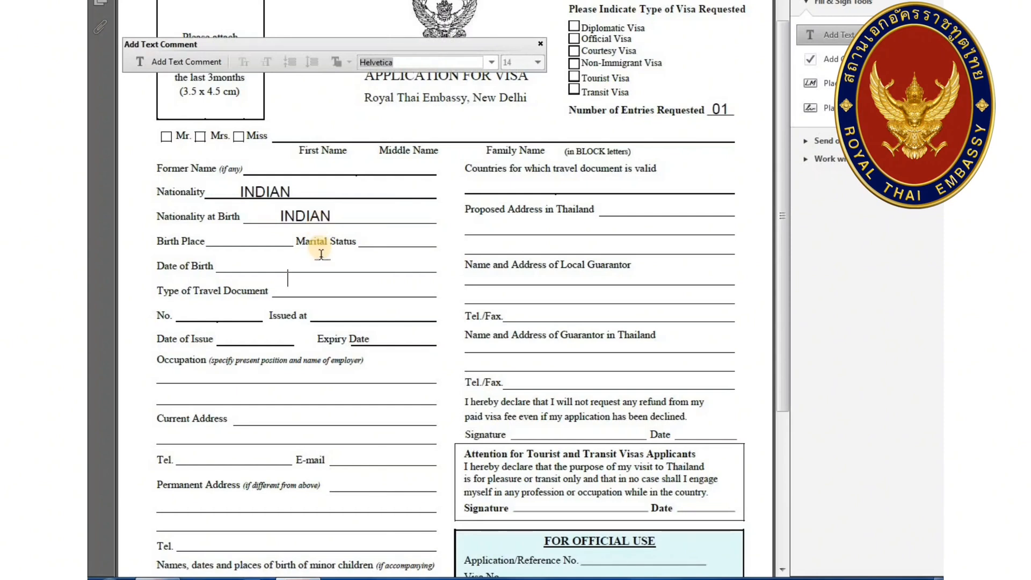
Step: Go through the Birth Place, Marital Status and Date of Birth fields
left_click(320, 251)
left_click(234, 234)
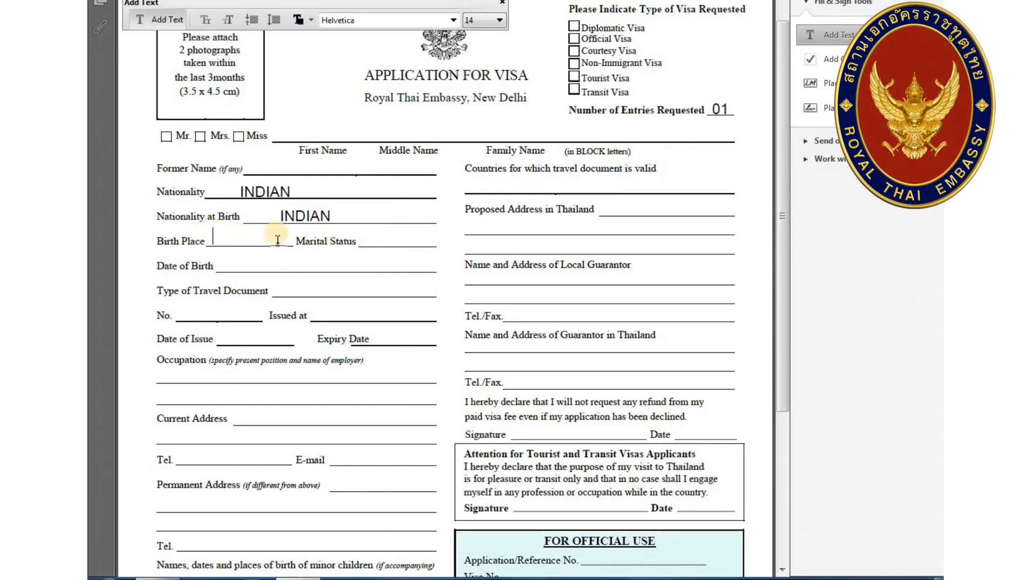
left_click(231, 240)
left_click(374, 239)
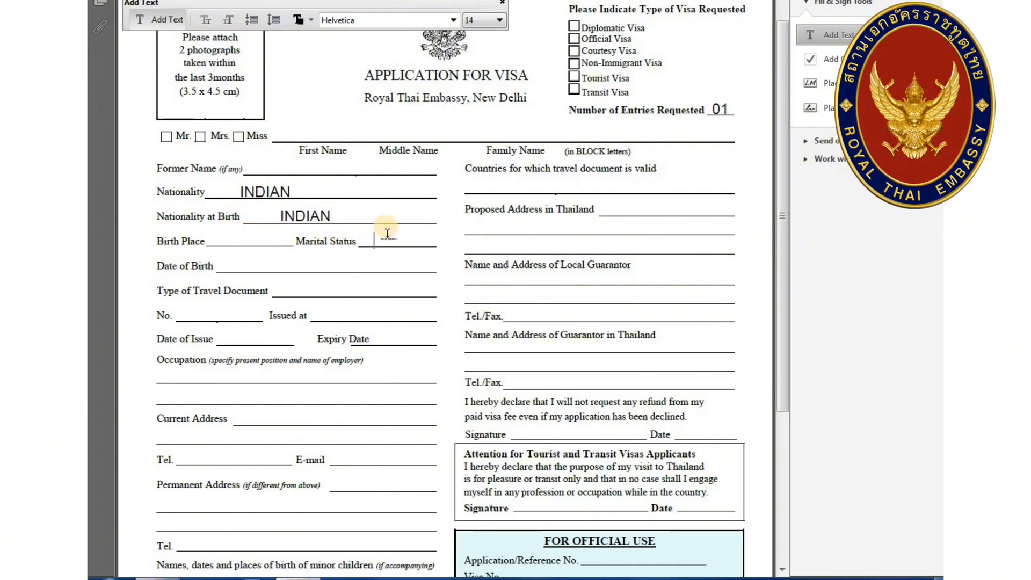
left_click(230, 262)
scroll(248, 271, "down", 1)
Step: Check the Type of Travel Document choices in Visa_Application_form_OK.pdf and pick ORDINARY PASSPORT
left_click(288, 258)
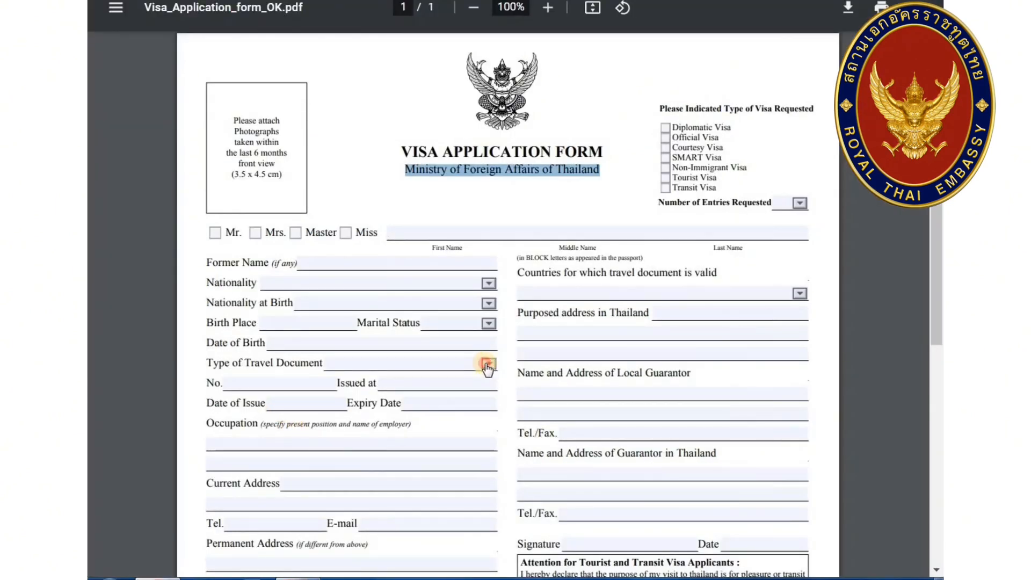
left_click(488, 366)
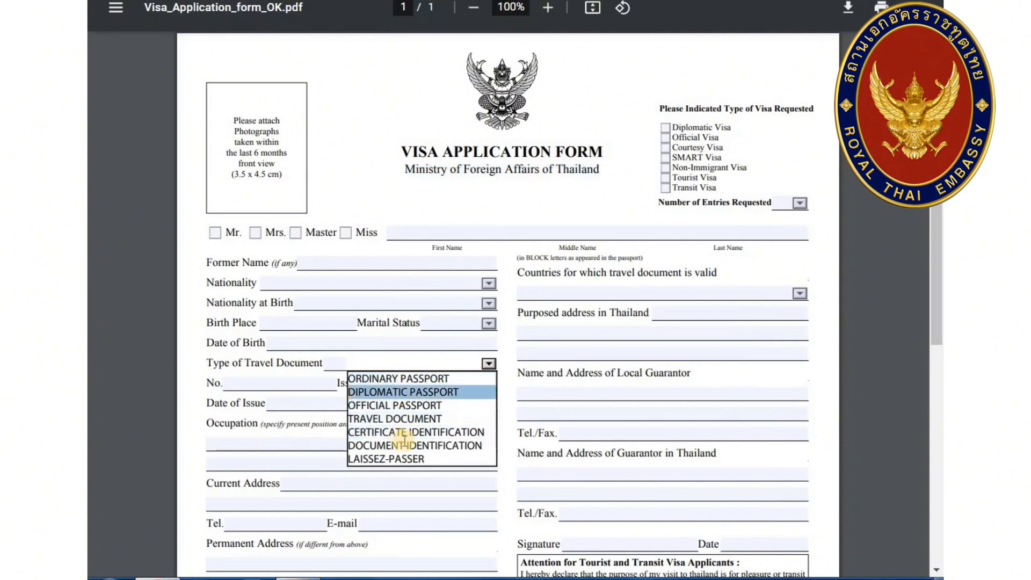
left_click(400, 379)
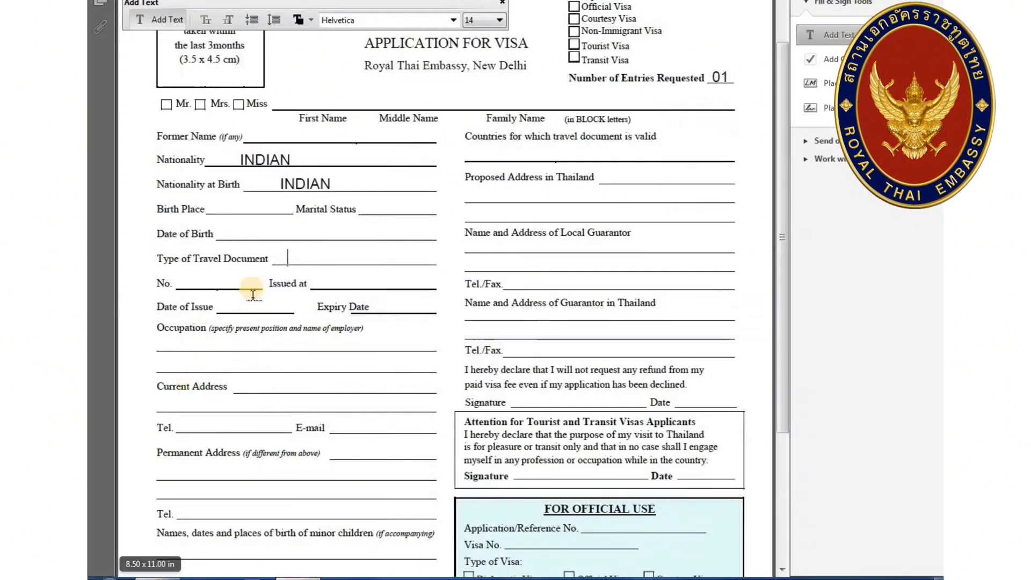
Step: Return to the Royal Thai Embassy form and review the travel document number, issue place, issue and expiry dates, and occupation fields
left_click(297, 244)
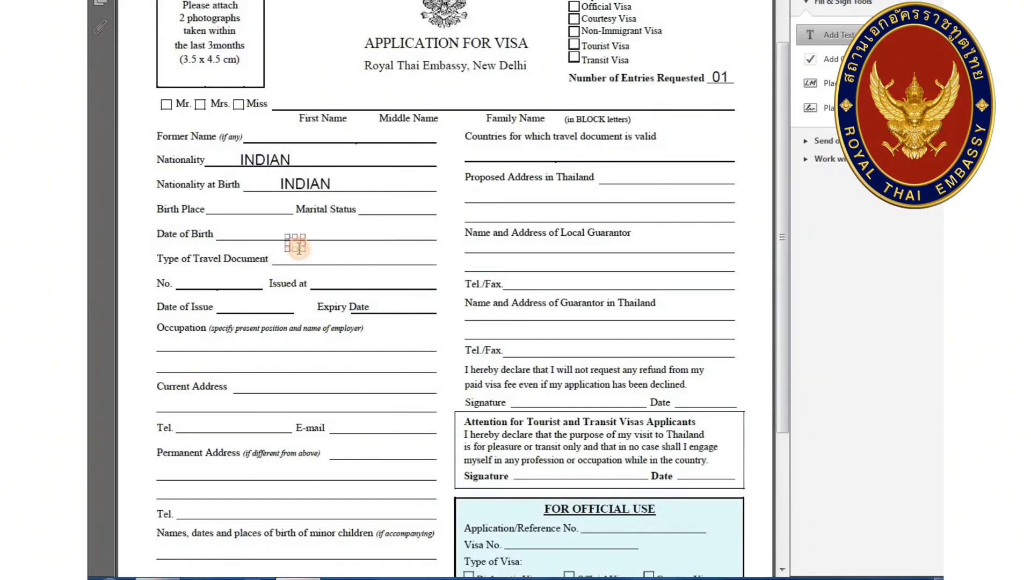
left_click(292, 258)
left_click(200, 275)
left_click(326, 276)
scroll(304, 276, "down", 1)
left_click(232, 274)
left_click(393, 271)
scroll(370, 266, "down", 1)
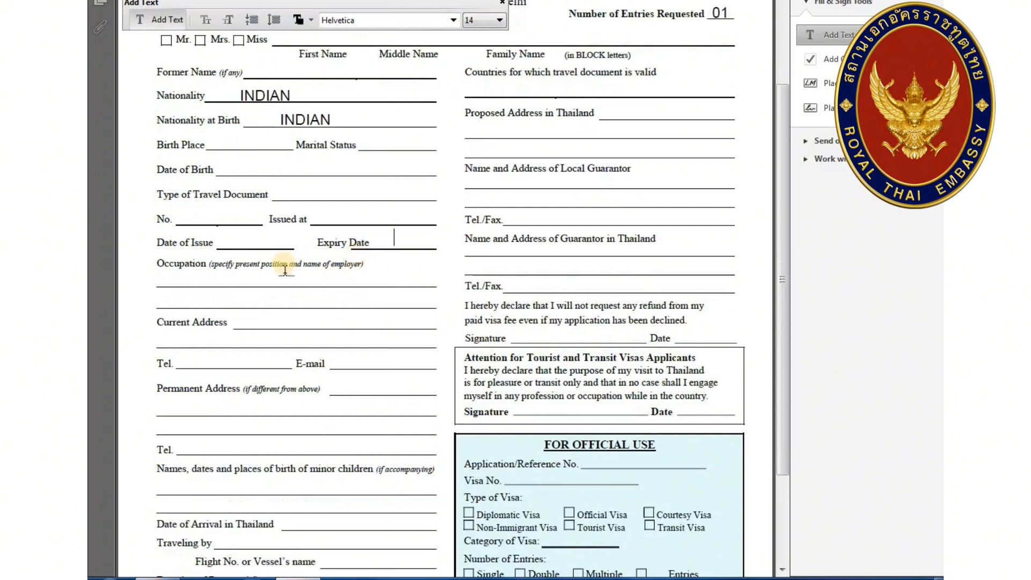
left_click(156, 275)
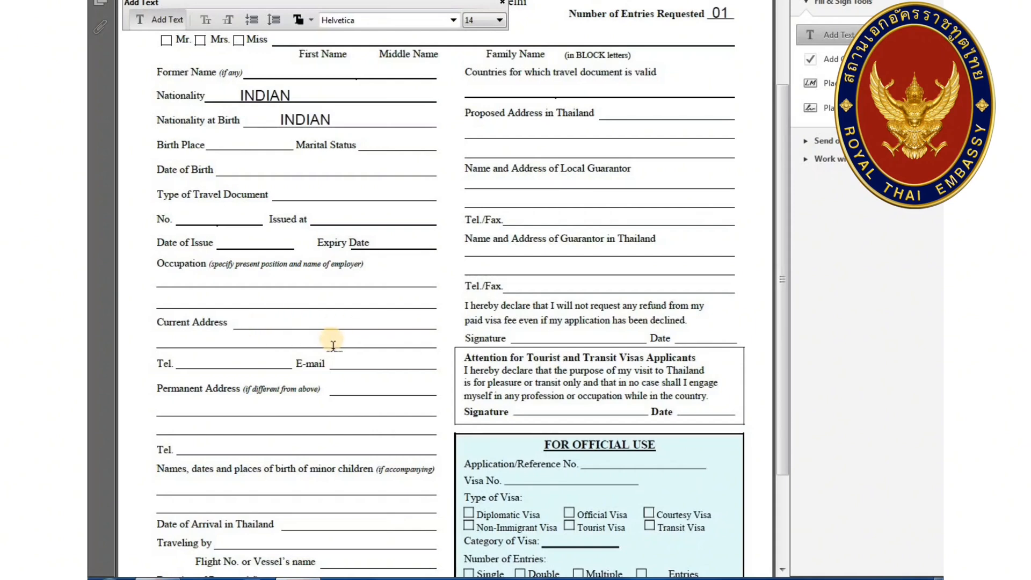
Step: Go through the Current Address telephone, Permanent Address and second telephone fields of the embassy form
left_click(212, 366)
scroll(365, 366, "down", 2)
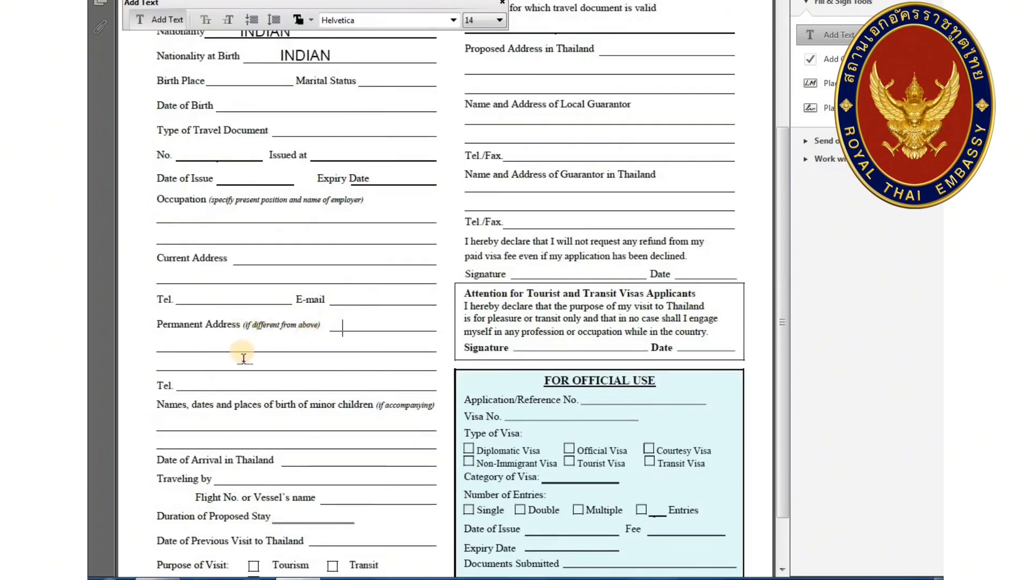
left_click(230, 349)
scroll(228, 346, "down", 1)
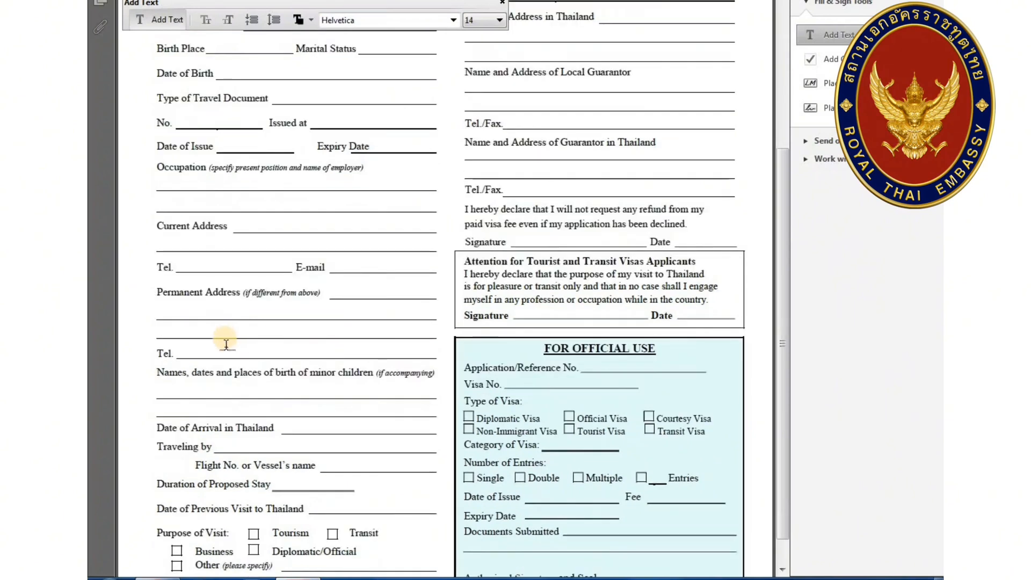
scroll(228, 344, "down", 1)
left_click(203, 321)
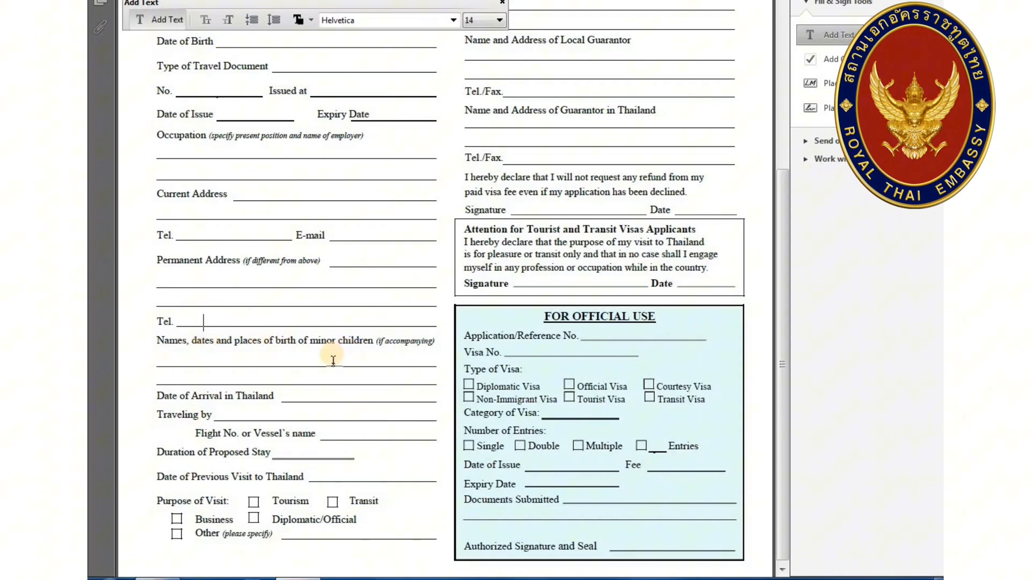
Step: Review the minor children, Date of Arrival in Thailand and Traveling by fields
left_click(239, 356)
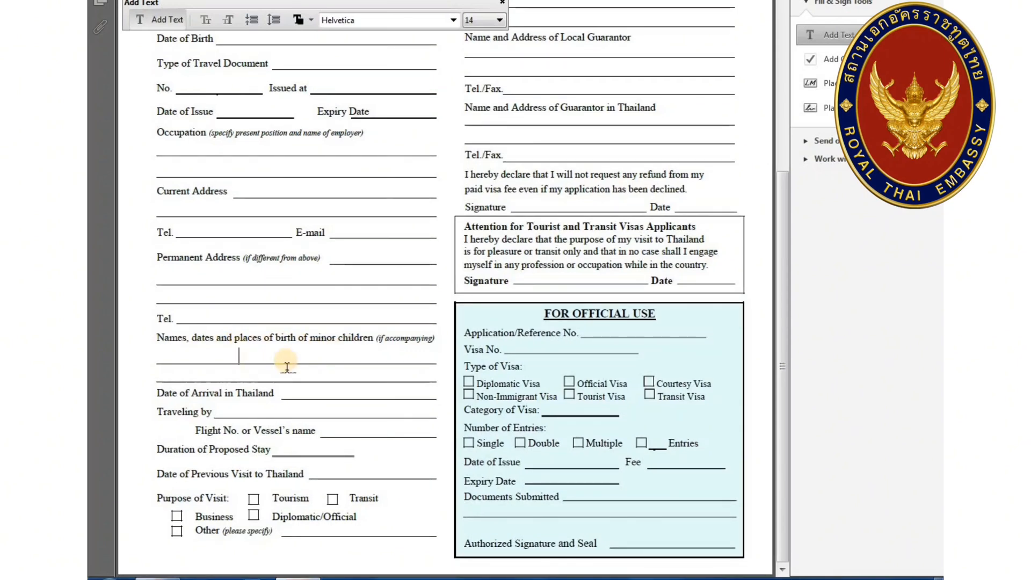
left_click(314, 393)
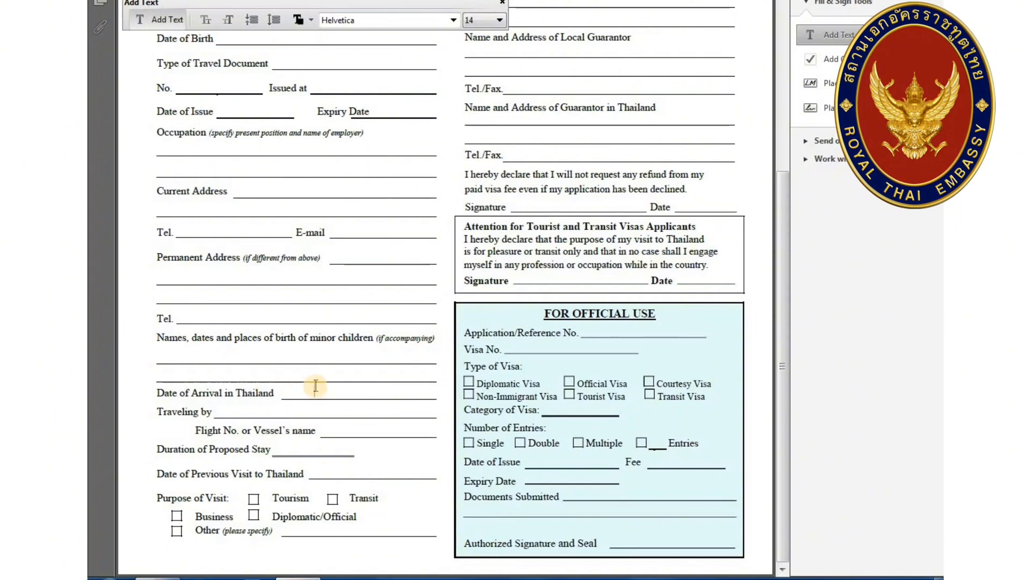
left_click(290, 392)
left_click(252, 411)
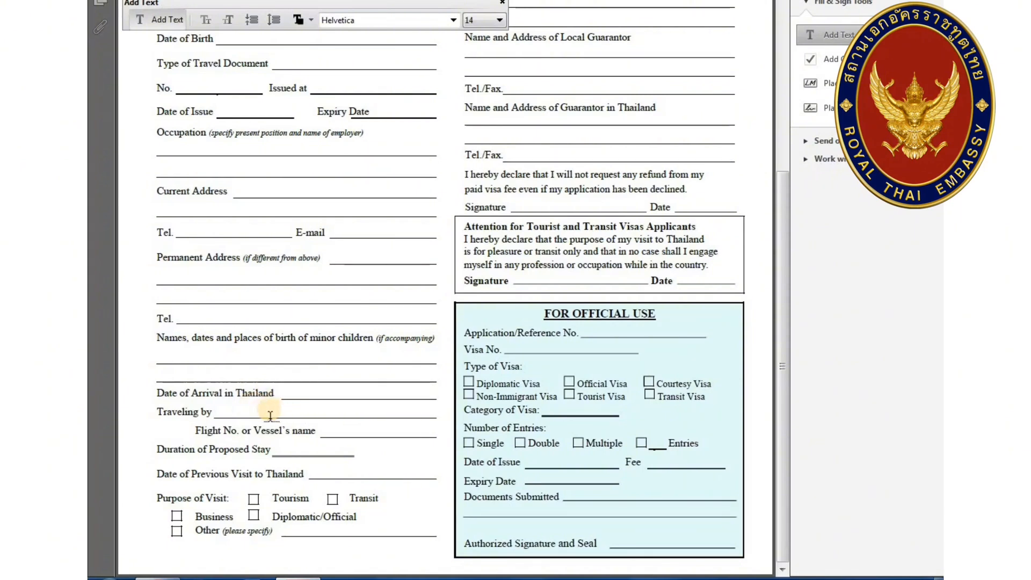
Step: Check the Traveling by choices in Visa_Application_form_OK.pdf without picking one
left_click(157, 579)
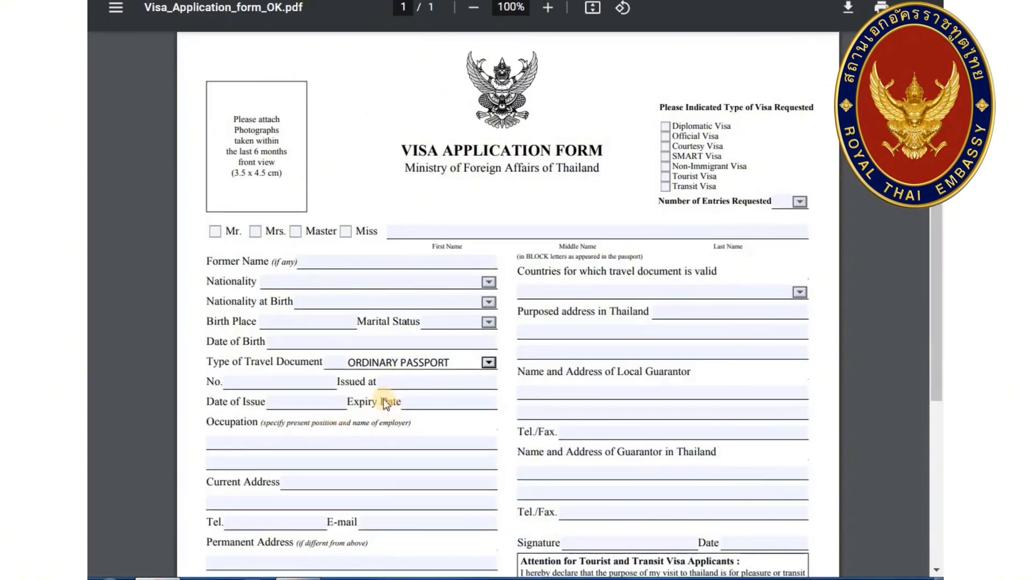
scroll(385, 399, "down", 7)
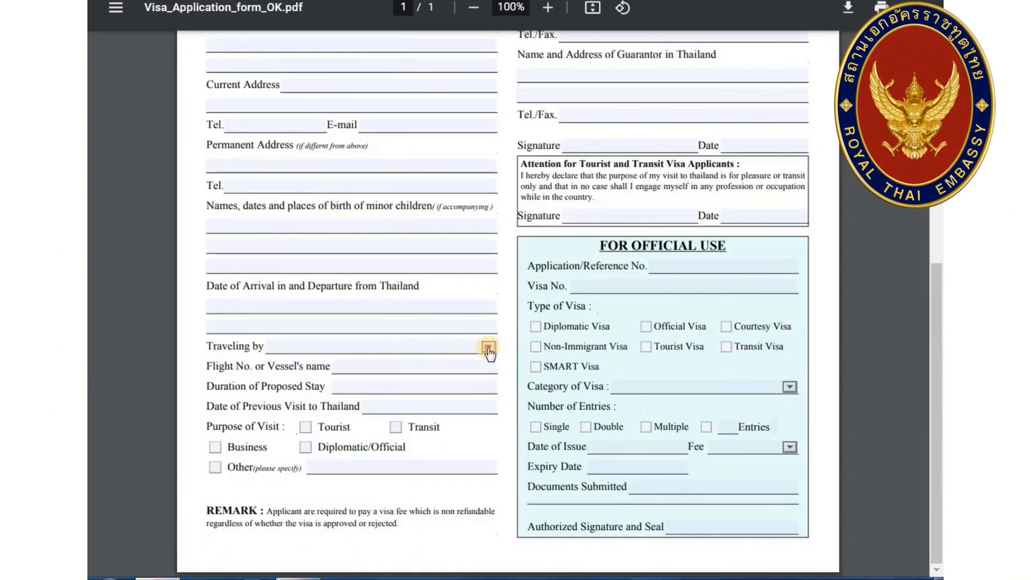
left_click(488, 348)
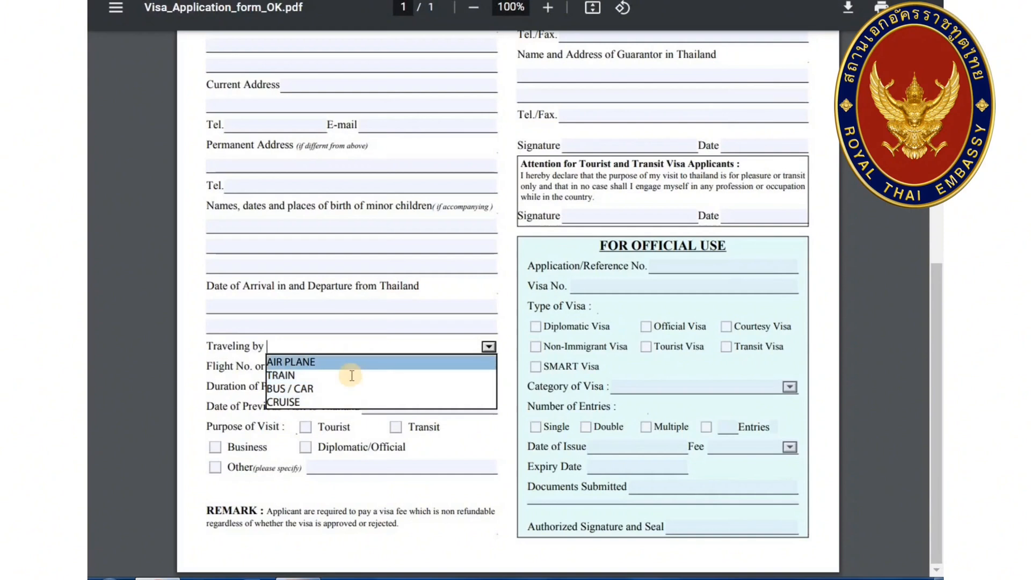
left_click(358, 345)
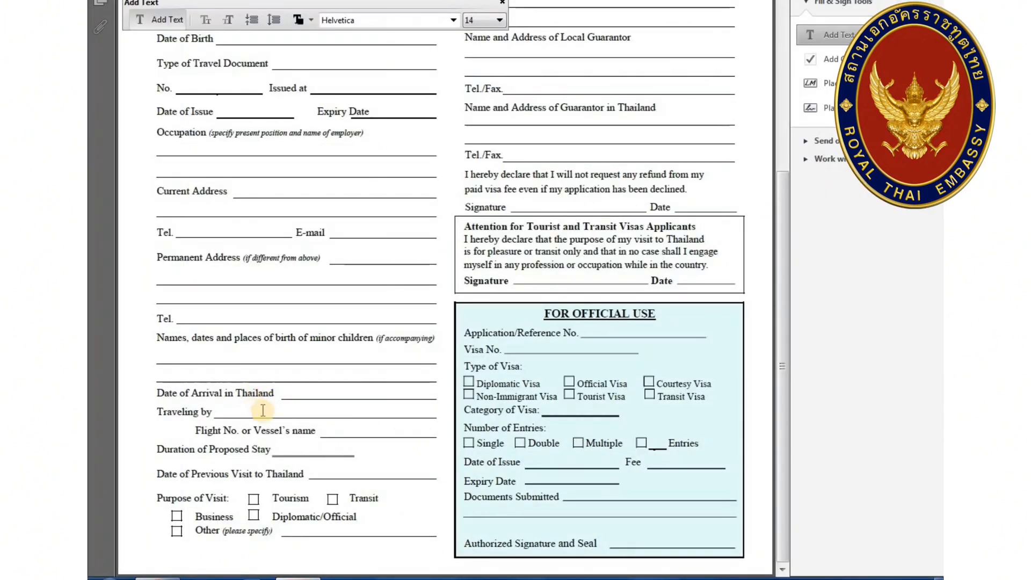
Step: Return to the Royal Thai Embassy form and review the Traveling by, Duration of Proposed Stay and Date of Previous Visit to Thailand fields
left_click(262, 410)
left_click(290, 450)
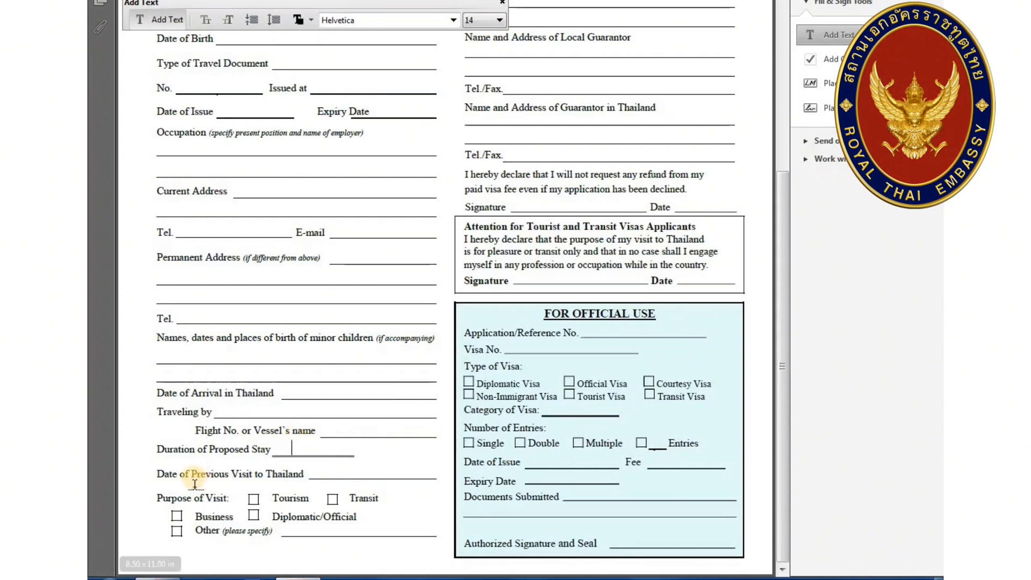
left_click(329, 473)
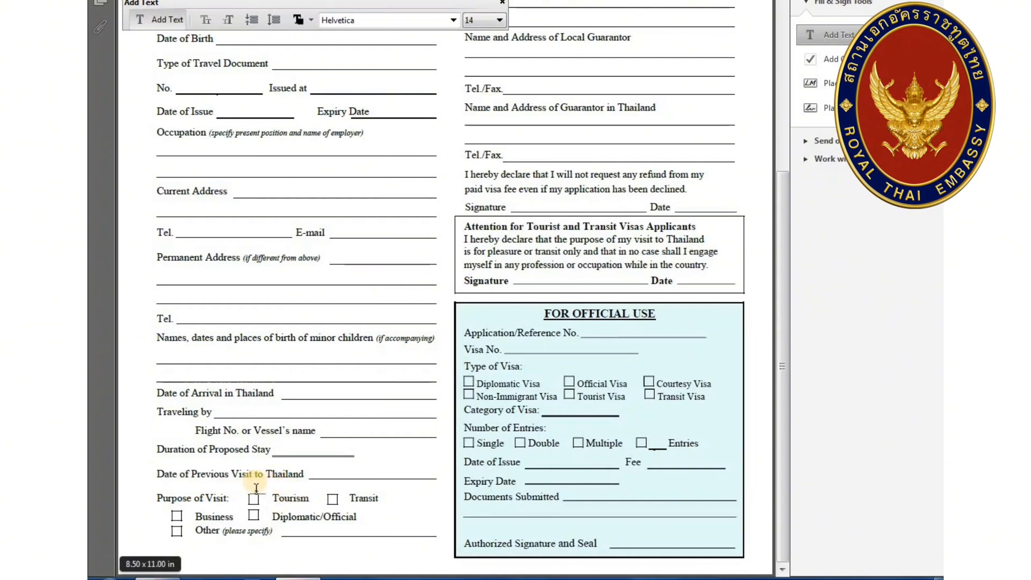
Step: Select ALL COUNTRIES as the countries for which the travel document is valid in Visa_Application_form_OK.pdf
scroll(459, 352, "up", 5)
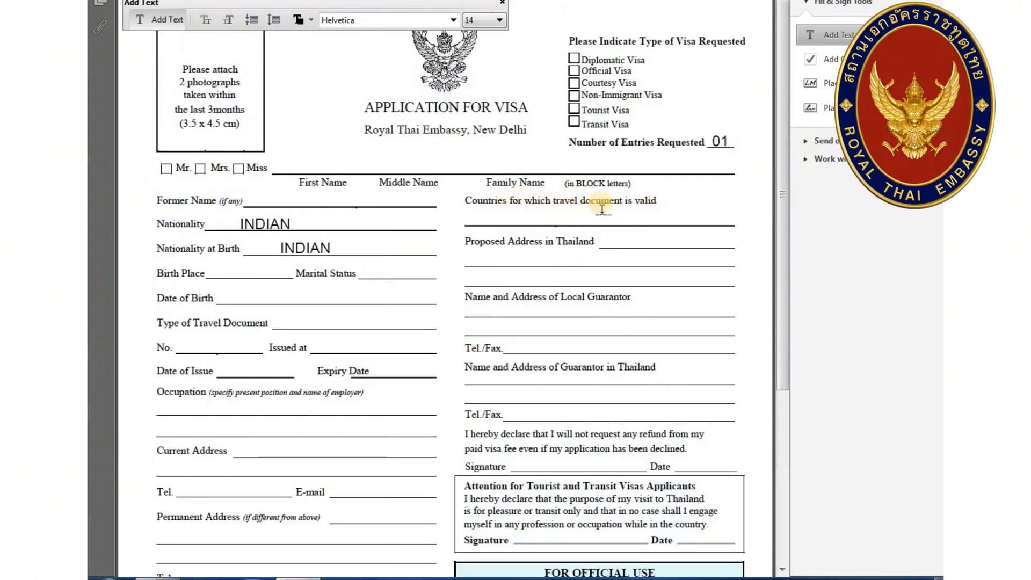
left_click(489, 213)
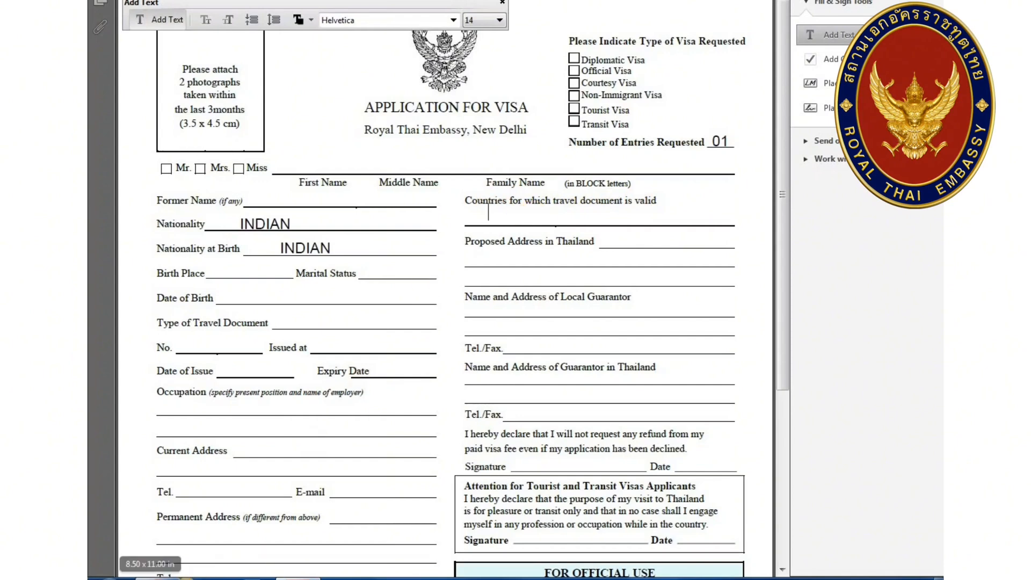
left_click(161, 578)
scroll(604, 235, "up", 7)
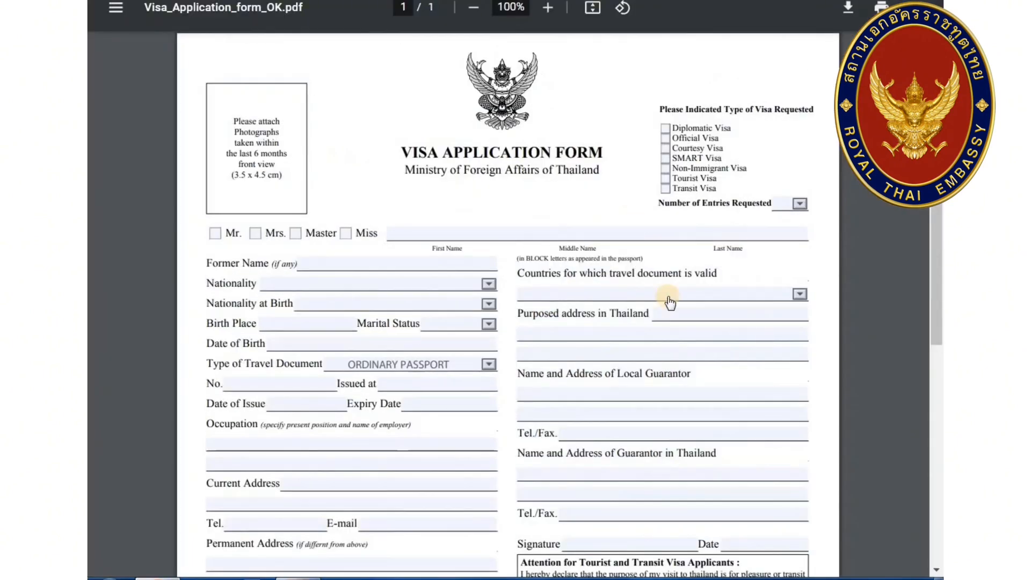
left_click(799, 294)
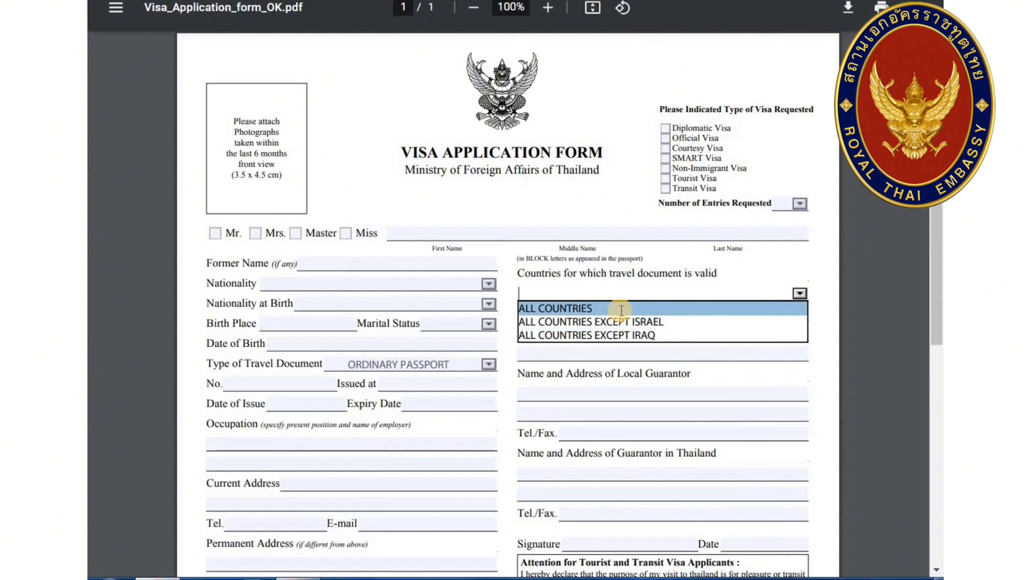
left_click(618, 311)
left_click(637, 281)
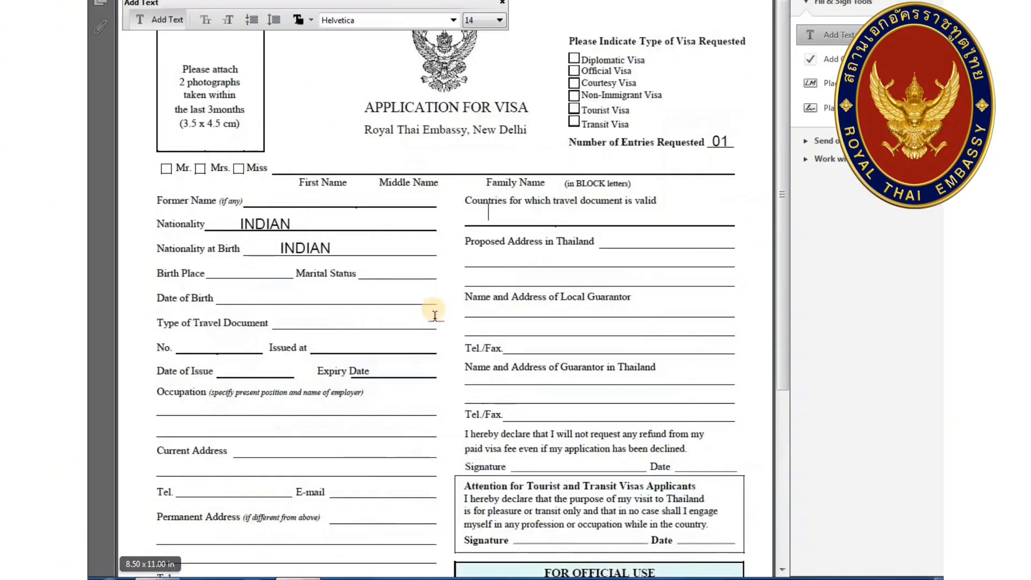
Step: Return to the Royal Thai Embassy form and review the travel document countries and Proposed Address in Thailand fields
left_click(463, 216)
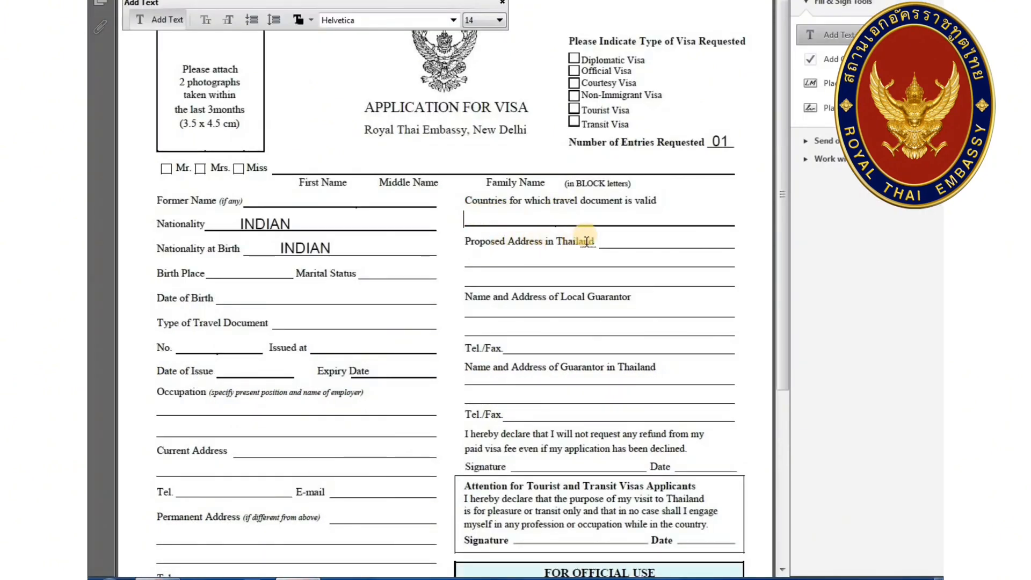
left_click(615, 242)
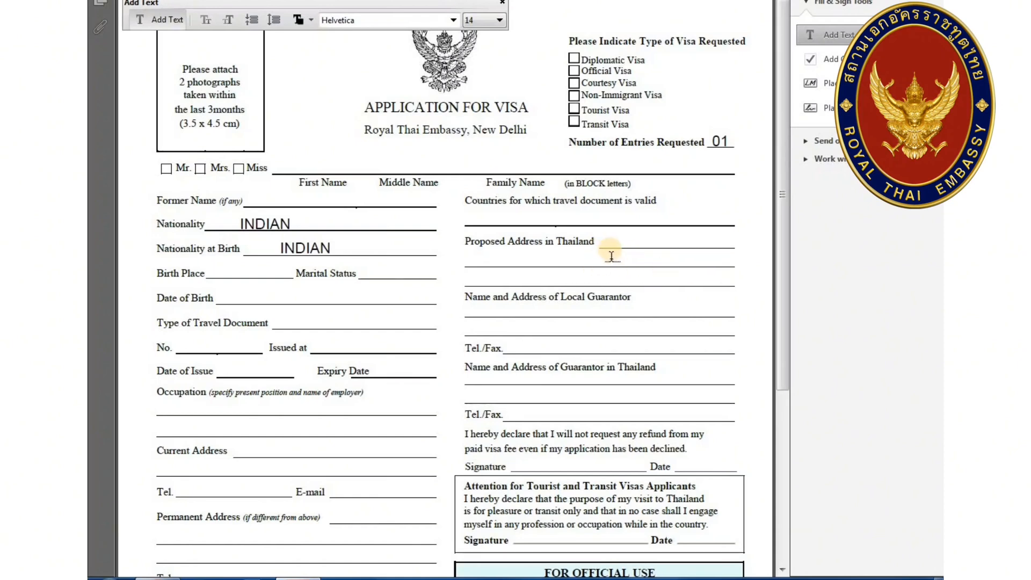
scroll(617, 267, "down", 1)
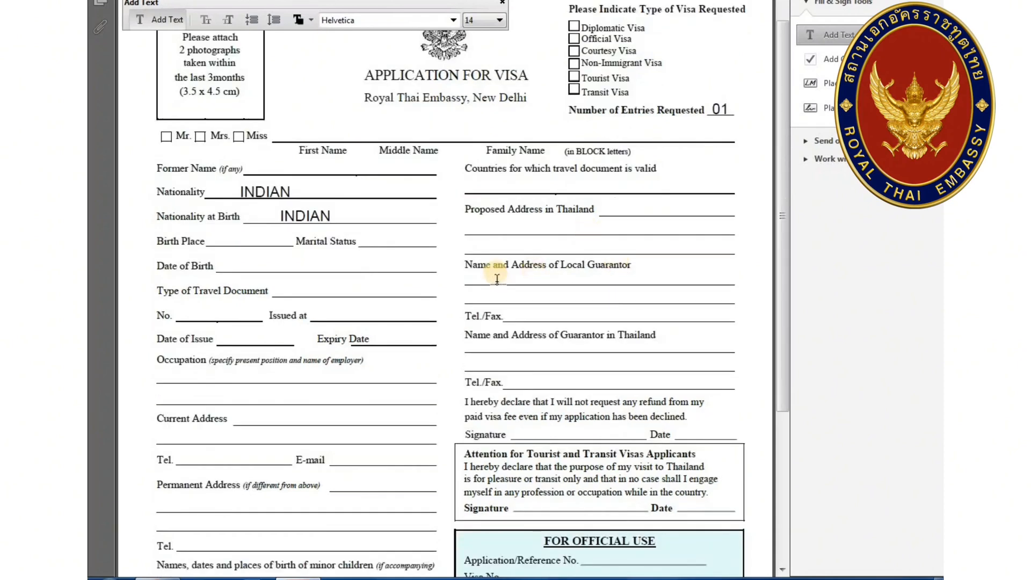
Step: Review the Name and Address of Local Guarantor field and its Tel./Fax. line
left_click(471, 276)
scroll(605, 298, "down", 1)
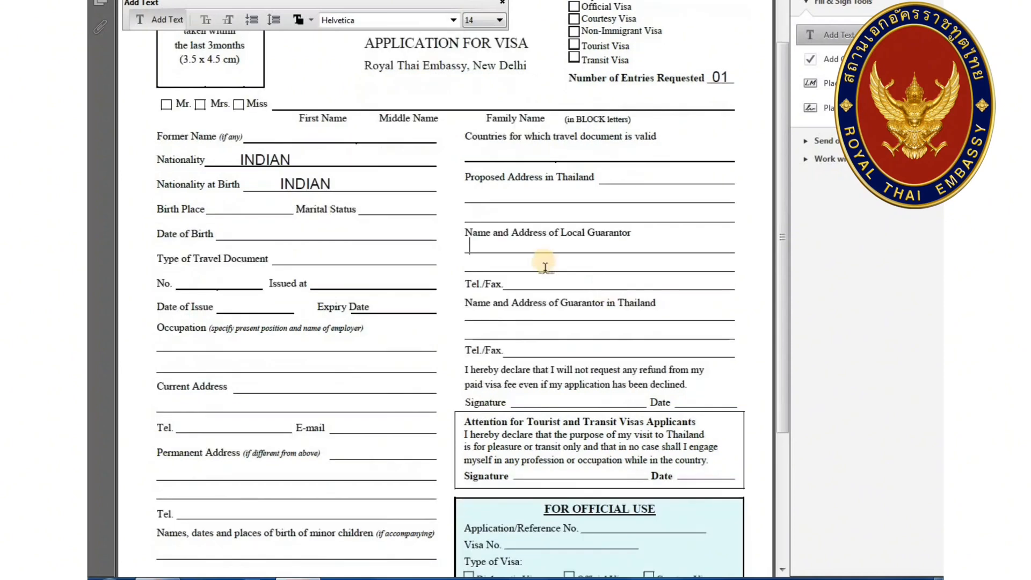
left_click(512, 280)
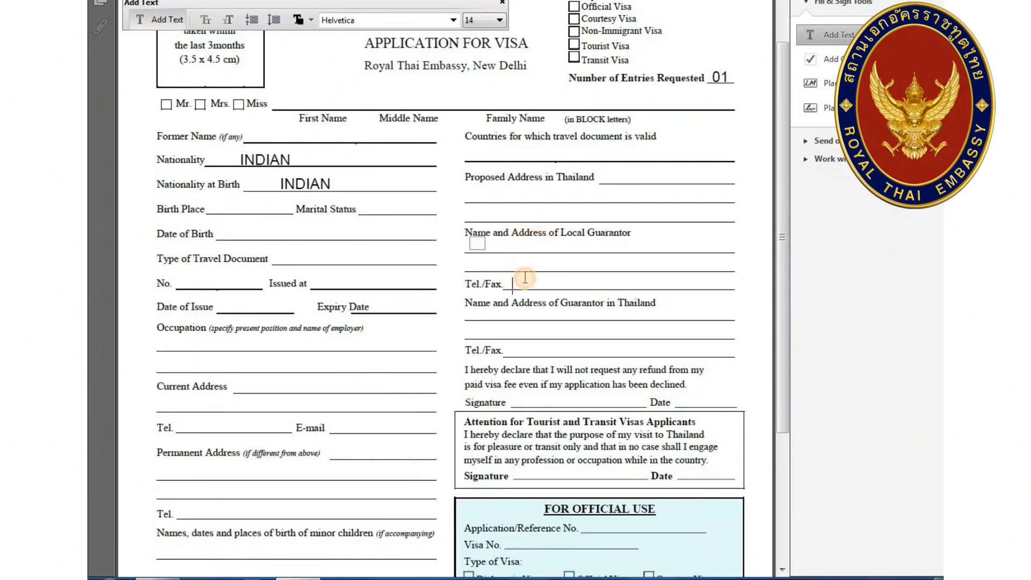
Step: Examine the Name and Address of Guarantor in Thailand section
left_click(631, 305)
left_click(529, 320)
scroll(597, 333, "down", 1)
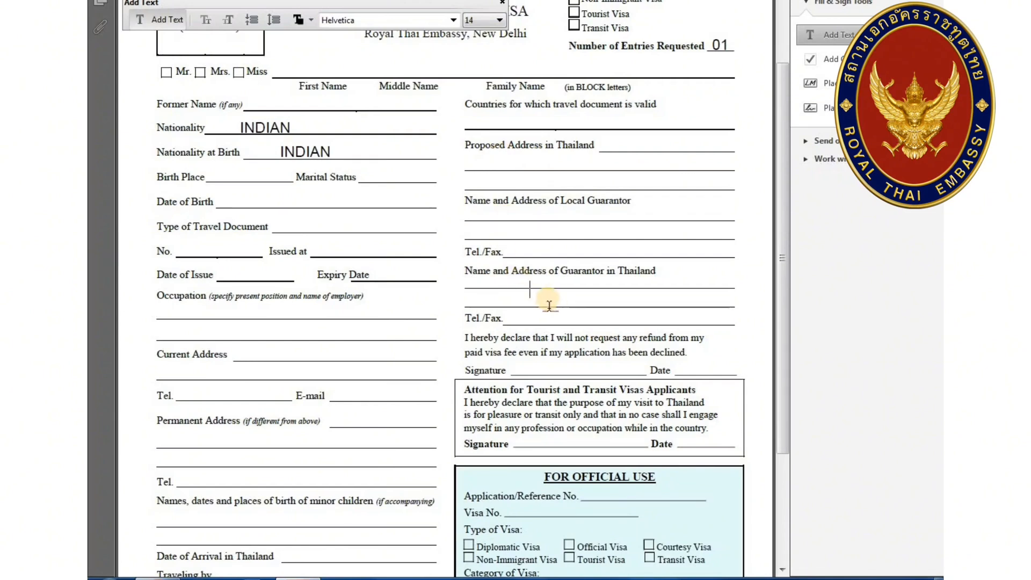
scroll(521, 313, "down", 1)
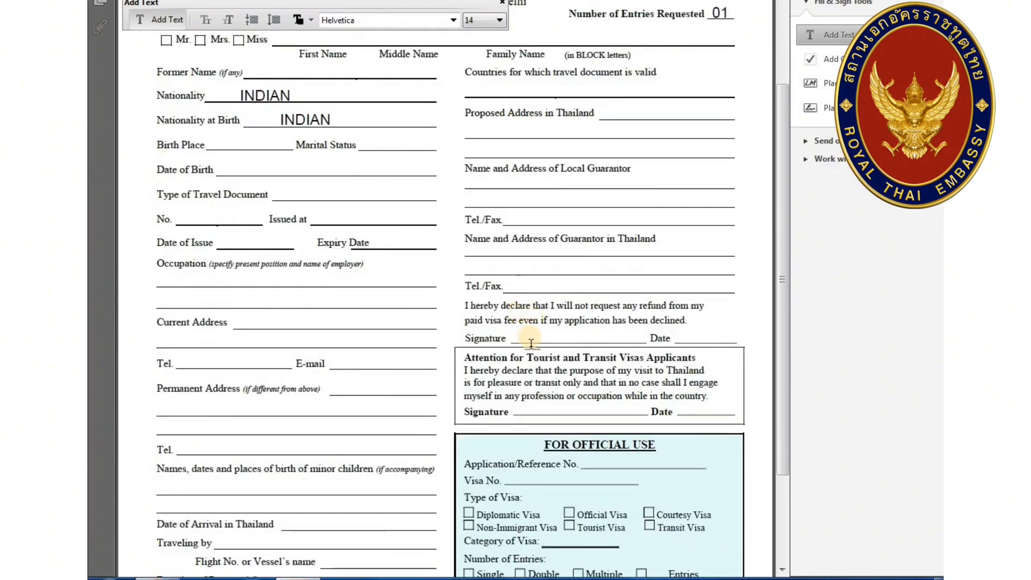
Step: Review the signature and date lines of the refund declaration and the tourist and transit visa declaration
left_click(534, 334)
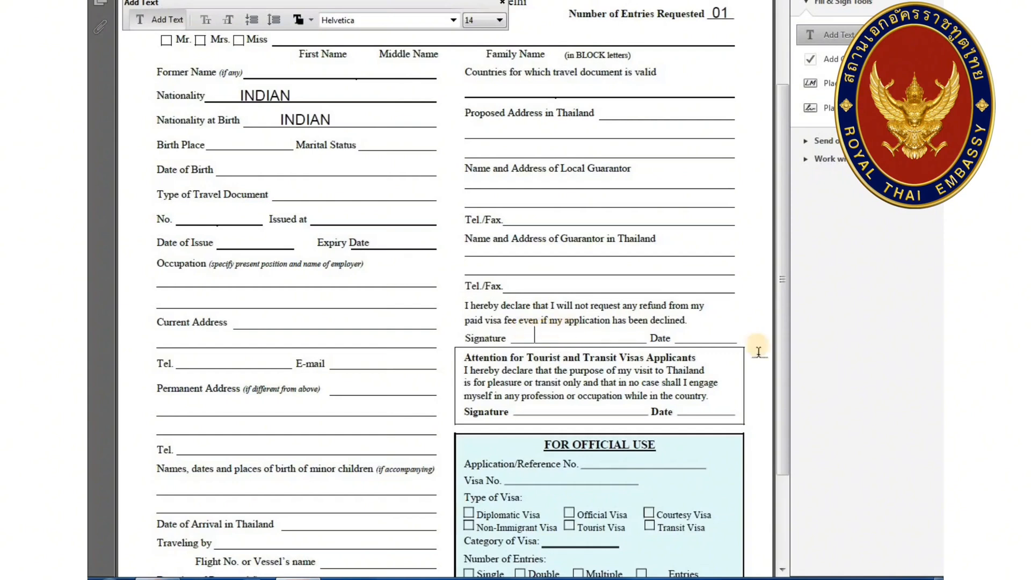
left_click(689, 330)
scroll(690, 336, "down", 2)
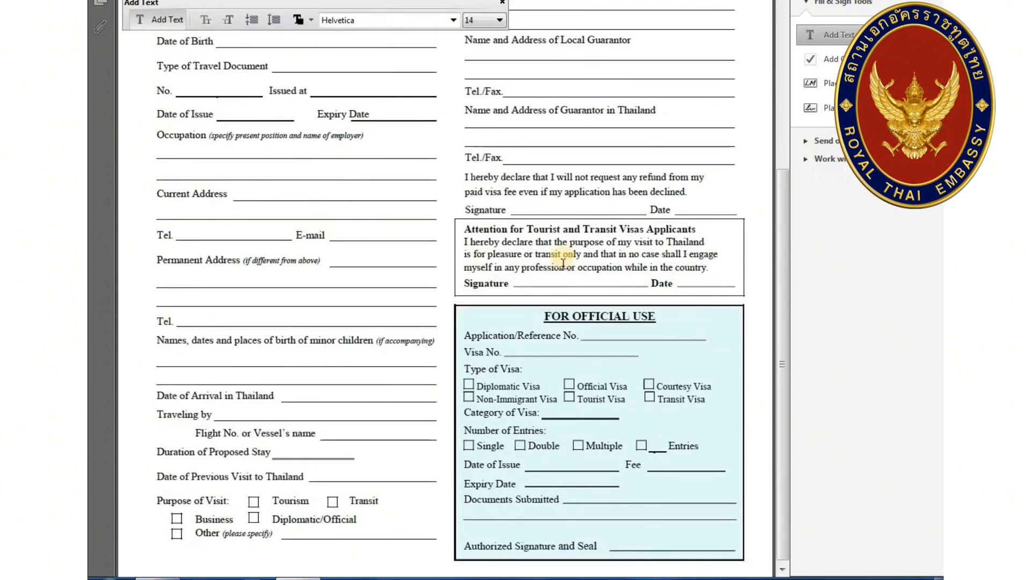
left_click(558, 273)
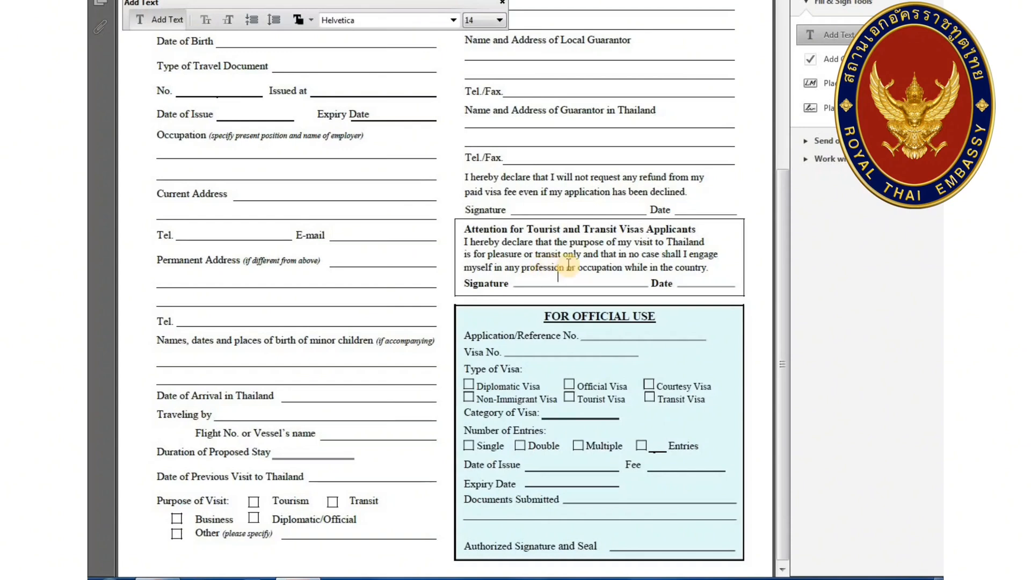
left_click(708, 280)
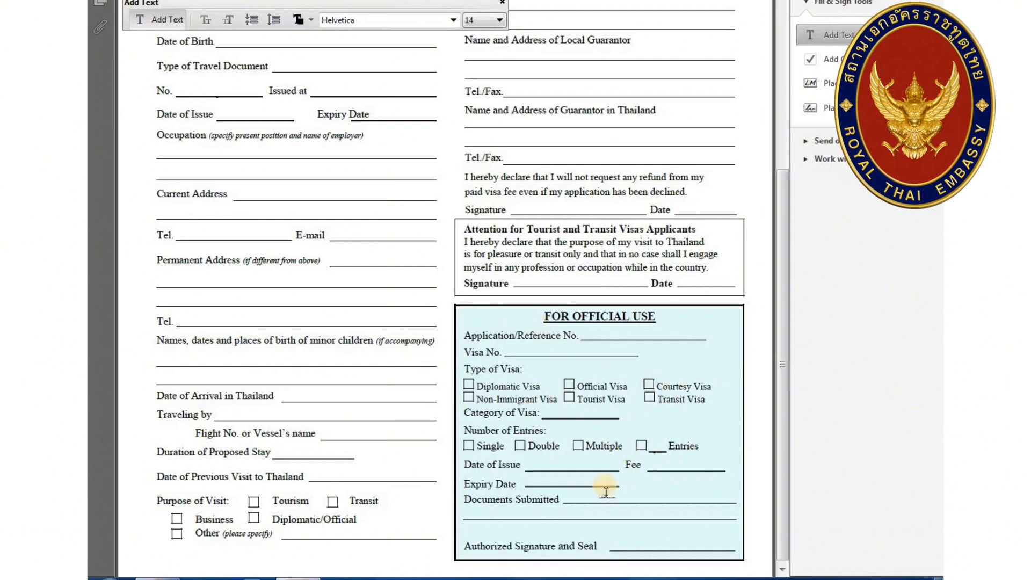
Step: Look over the whole embassy form once more and close the Add Text tool window
scroll(562, 165, "up", 5)
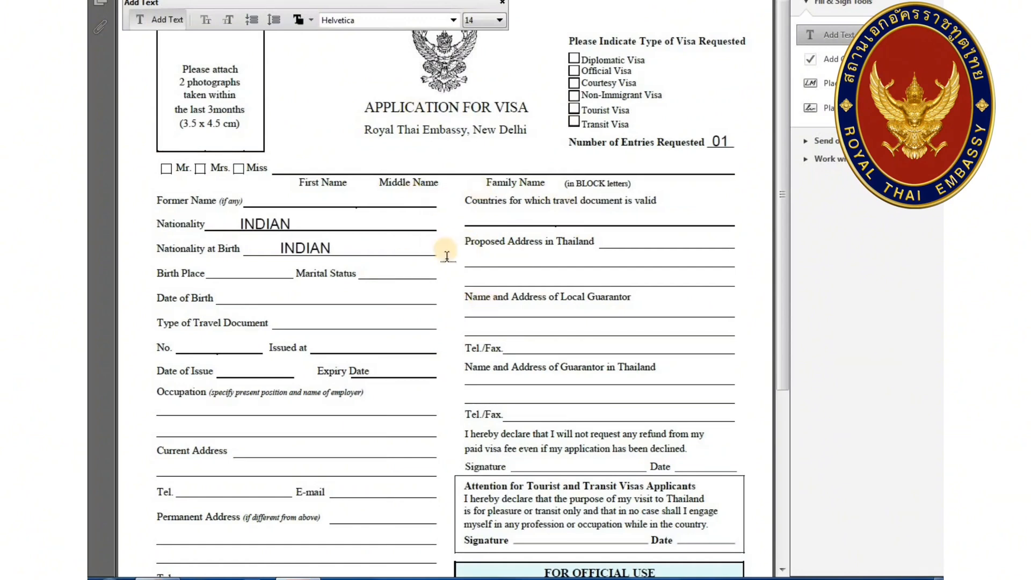
scroll(445, 253, "down", 5)
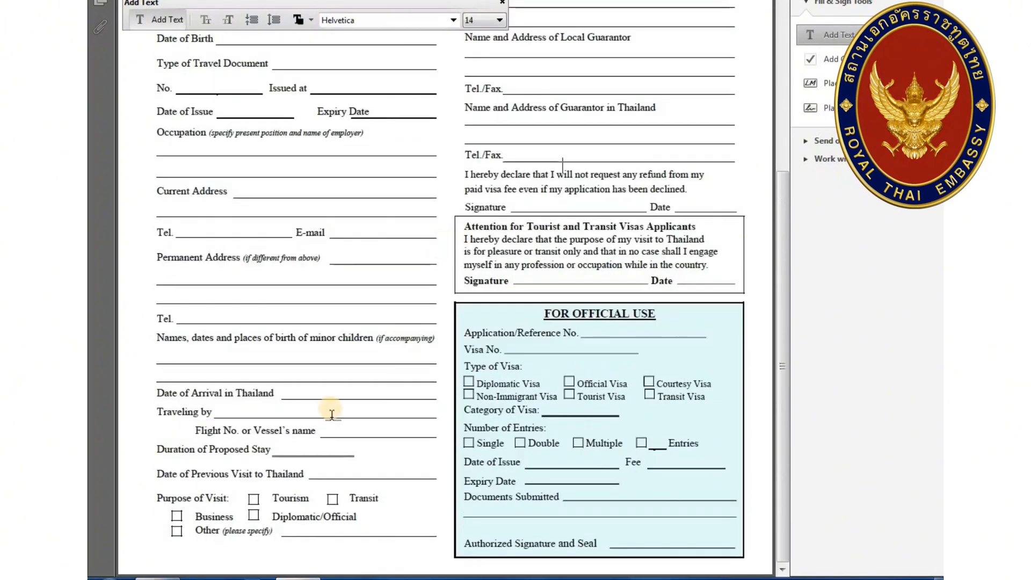
scroll(349, 333, "up", 5)
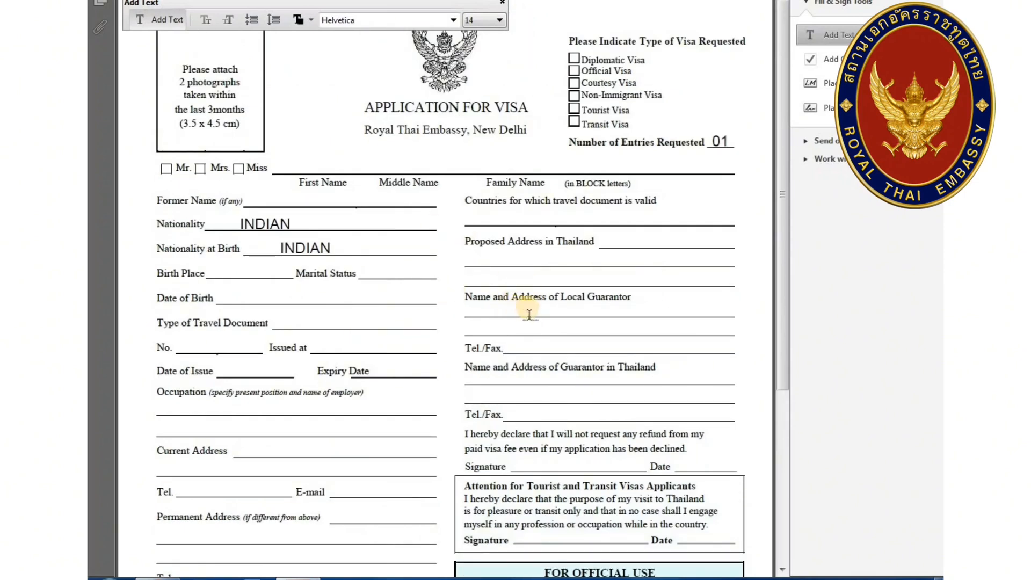
left_click(503, 3)
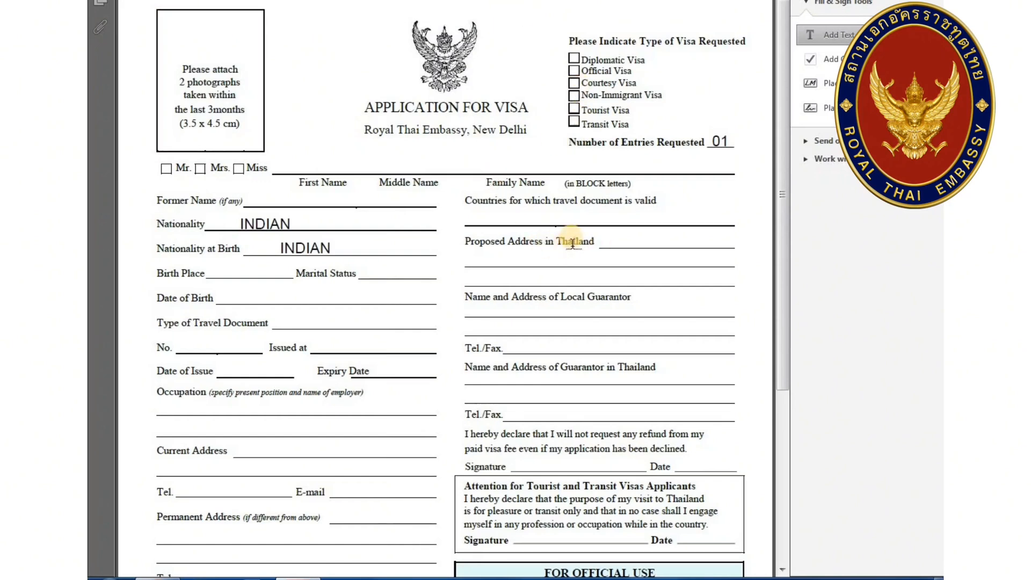
Step: Switch to the Ministry of Foreign Affairs form, check the Nationality and Nationality at Birth choices, and set Marital Status to SINGLE
scroll(574, 243, "down", 5)
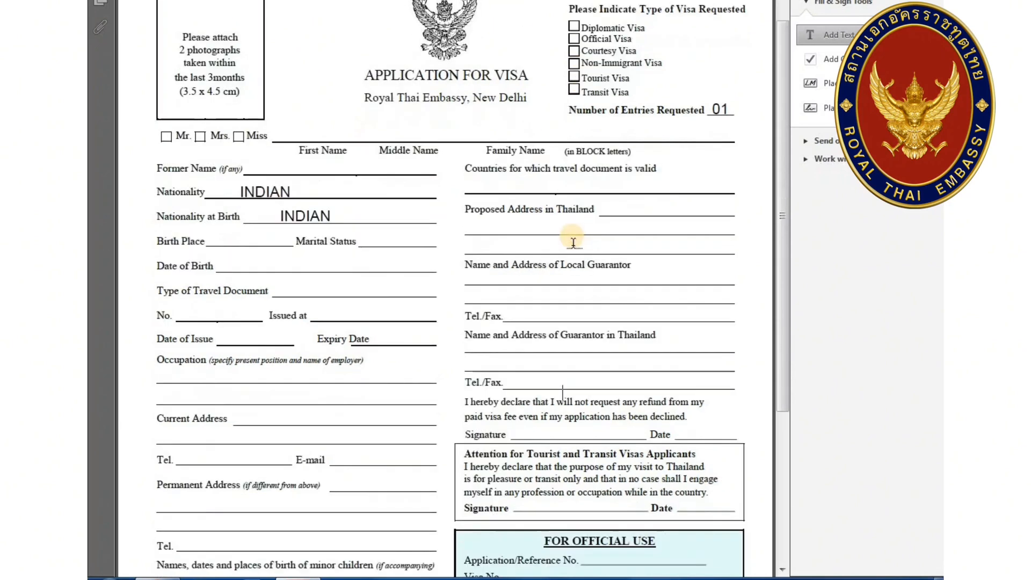
scroll(573, 243, "down", 1)
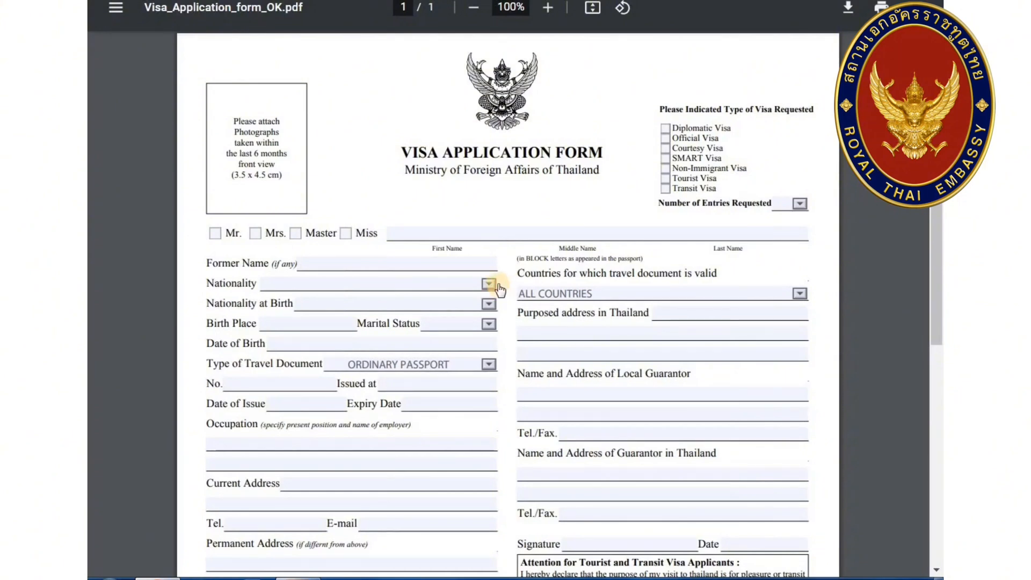
left_click(487, 283)
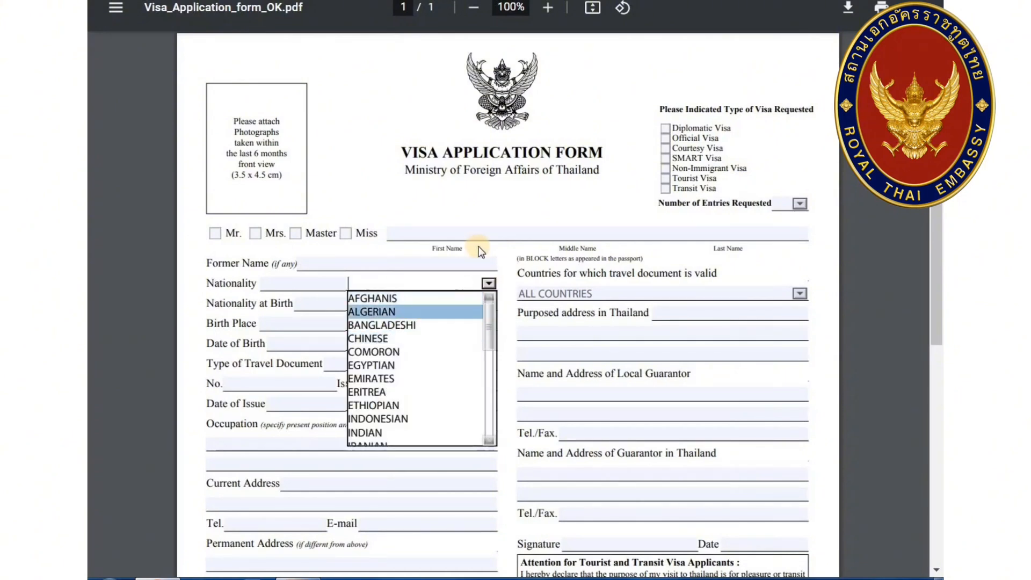
left_click(489, 324)
left_click(488, 304)
left_click(488, 324)
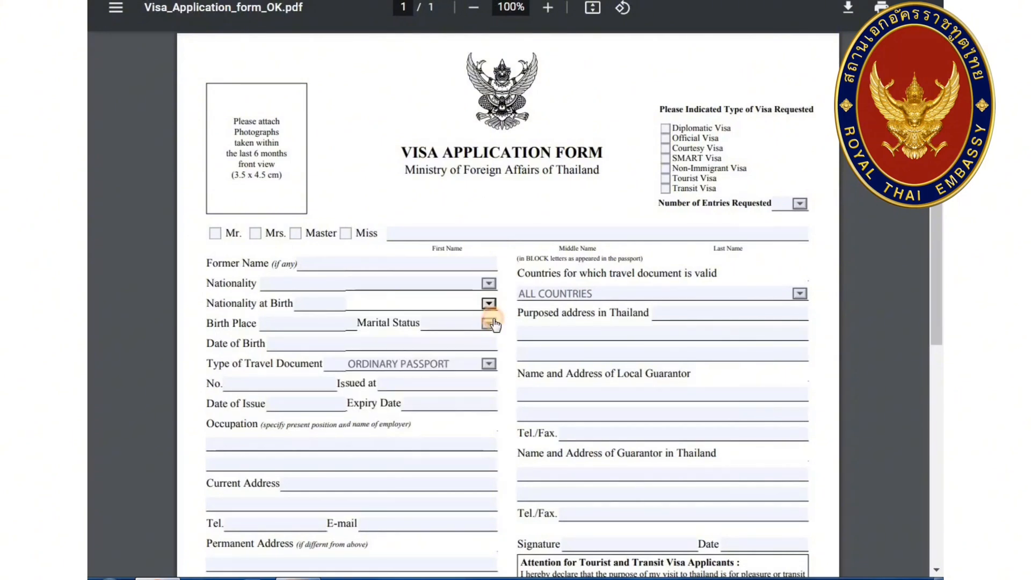
left_click(489, 323)
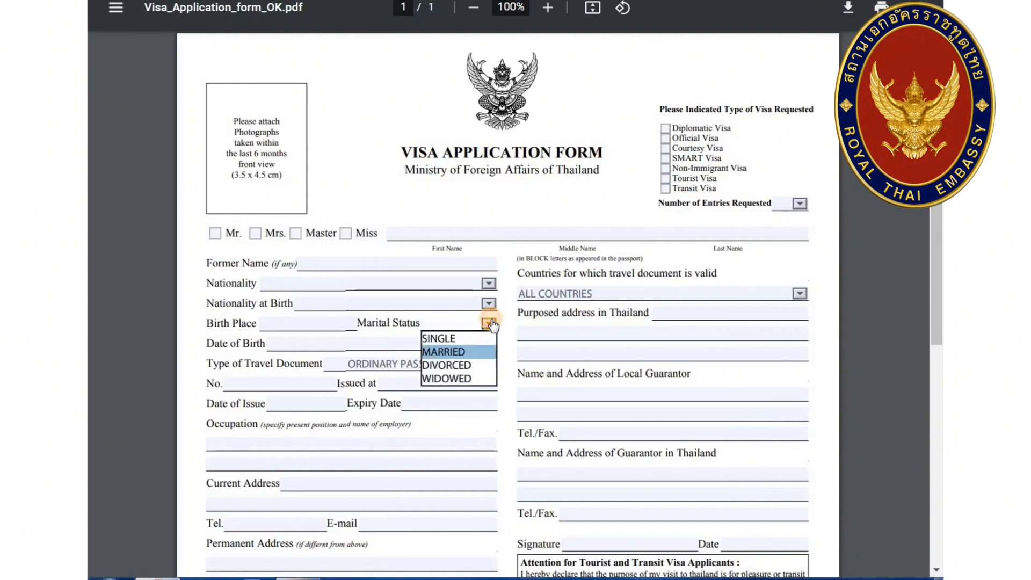
left_click(462, 337)
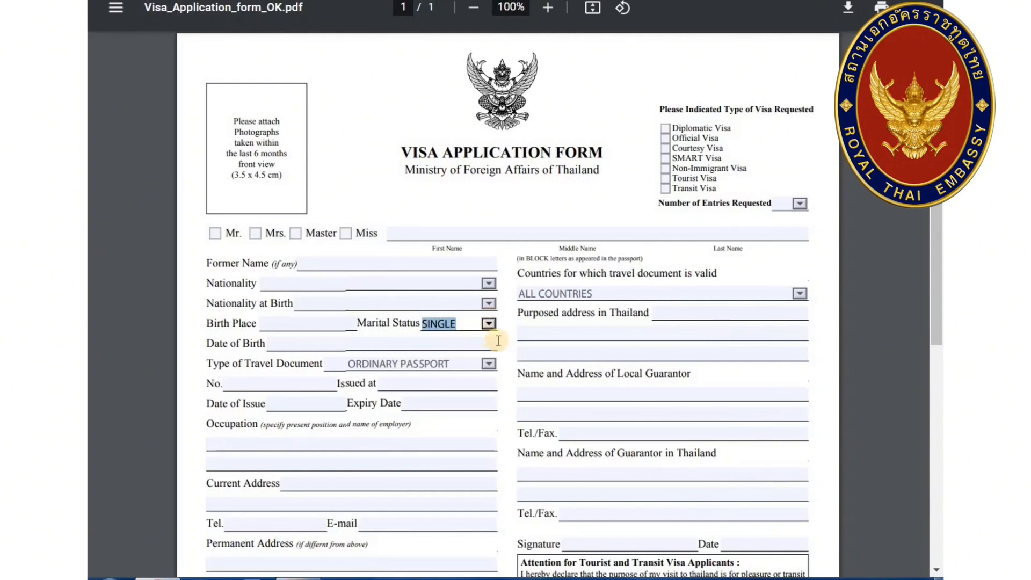
Step: Set the Traveling by field of the Ministry of Foreign Affairs form to AIR PLANE
scroll(457, 364, "down", 3)
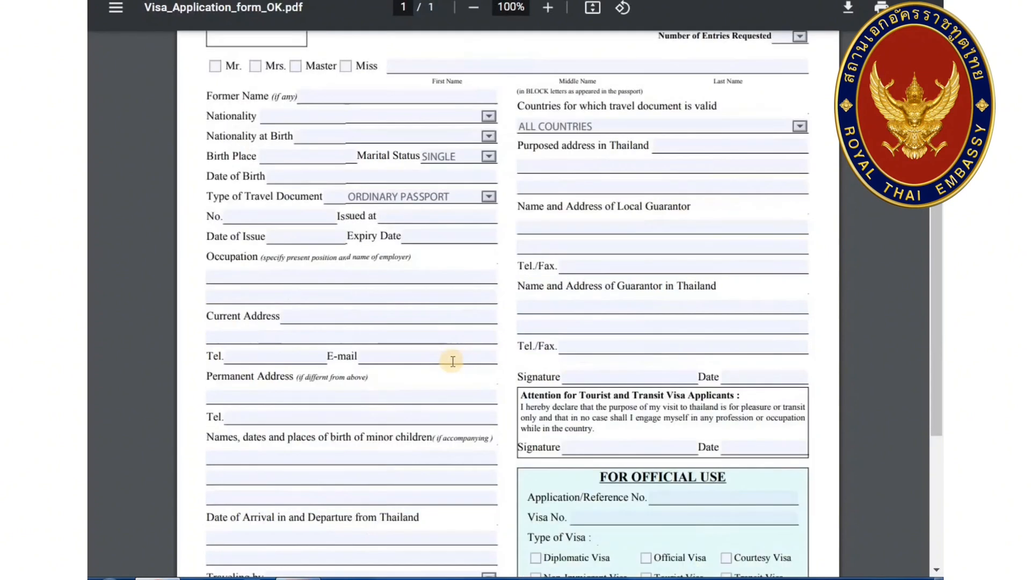
scroll(459, 322, "down", 4)
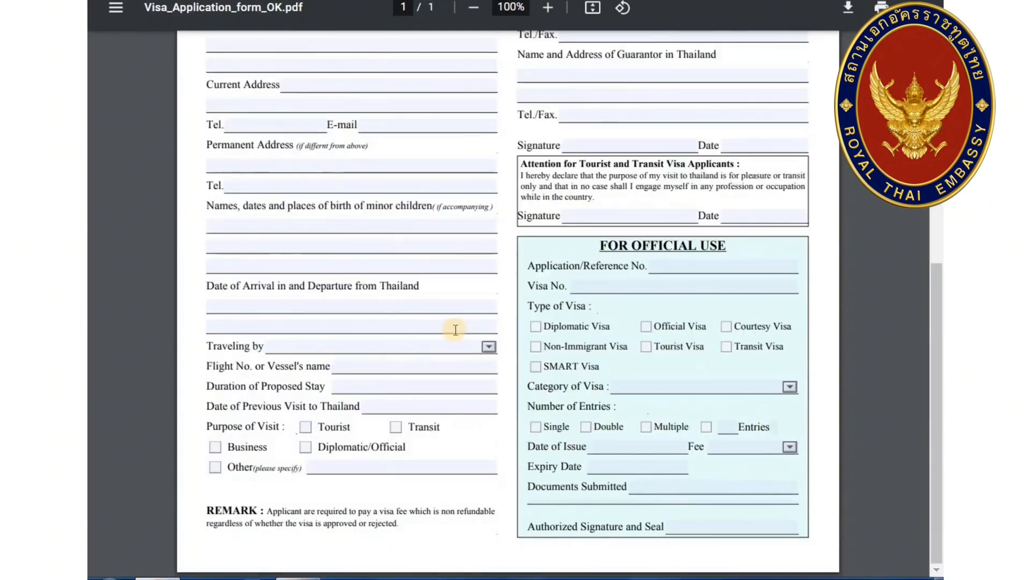
left_click(489, 346)
left_click(475, 358)
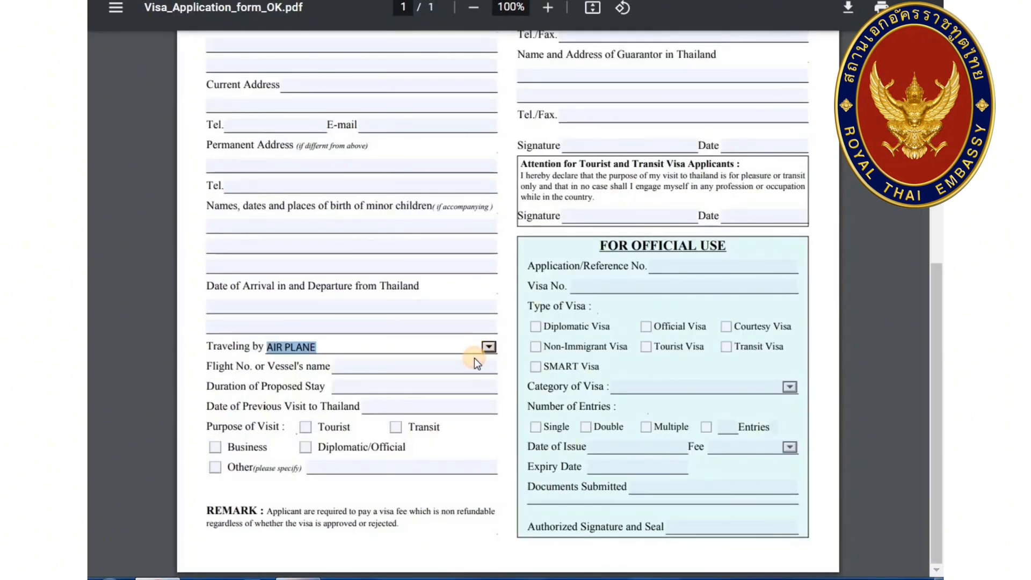
Step: Look over the whole Ministry of Foreign Affairs form and compare it with the Royal Thai Embassy, New Delhi form
scroll(474, 357, "up", 7)
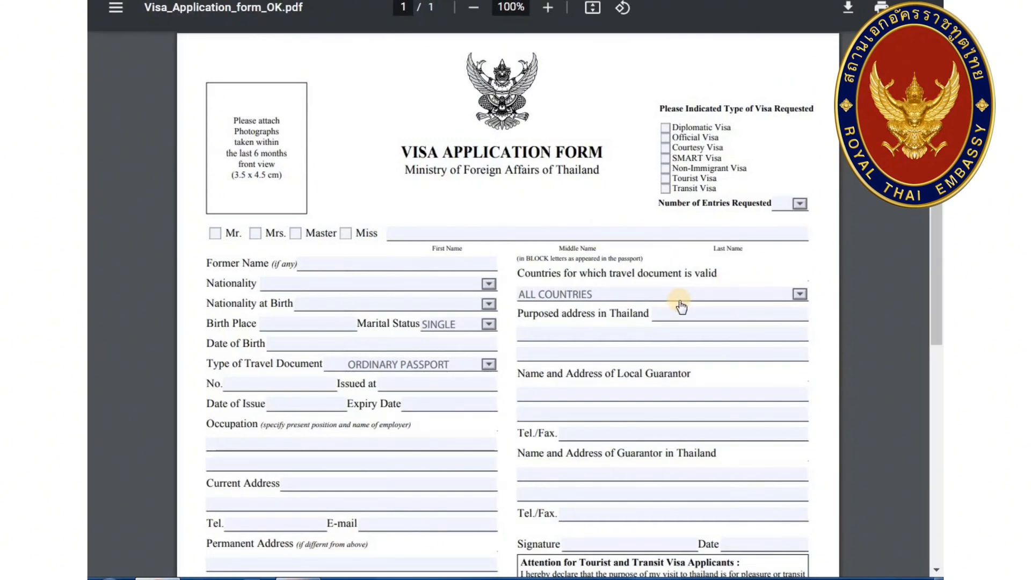
scroll(681, 307, "down", 3)
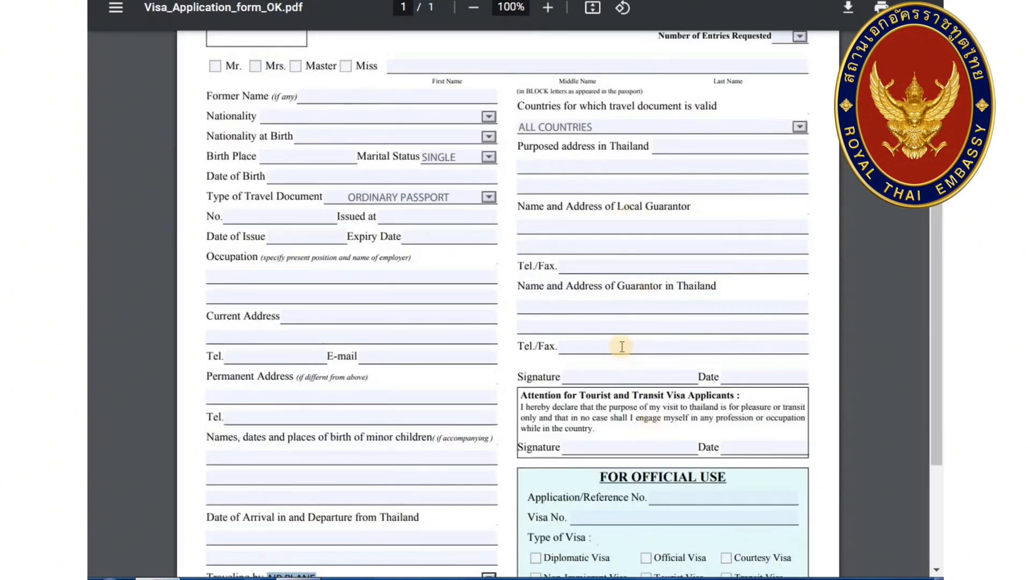
scroll(622, 346, "down", 4)
scroll(622, 346, "up", 7)
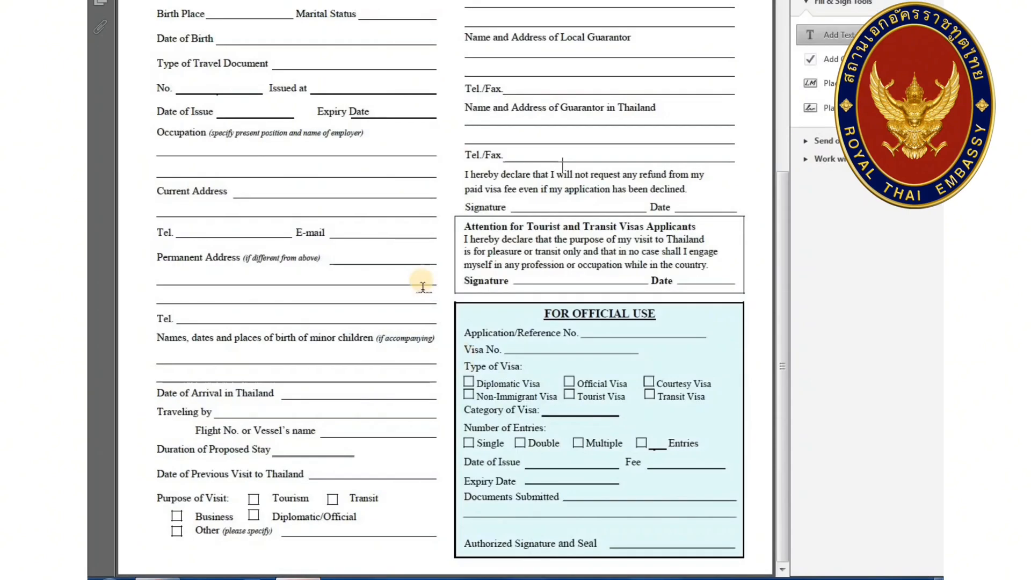
scroll(511, 244, "up", 7)
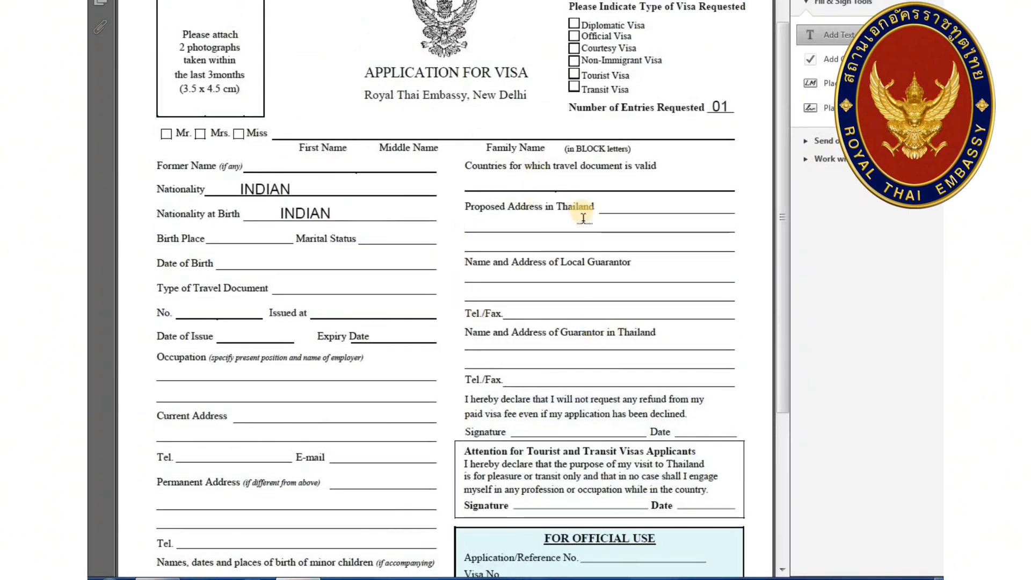
scroll(579, 211, "up", 1)
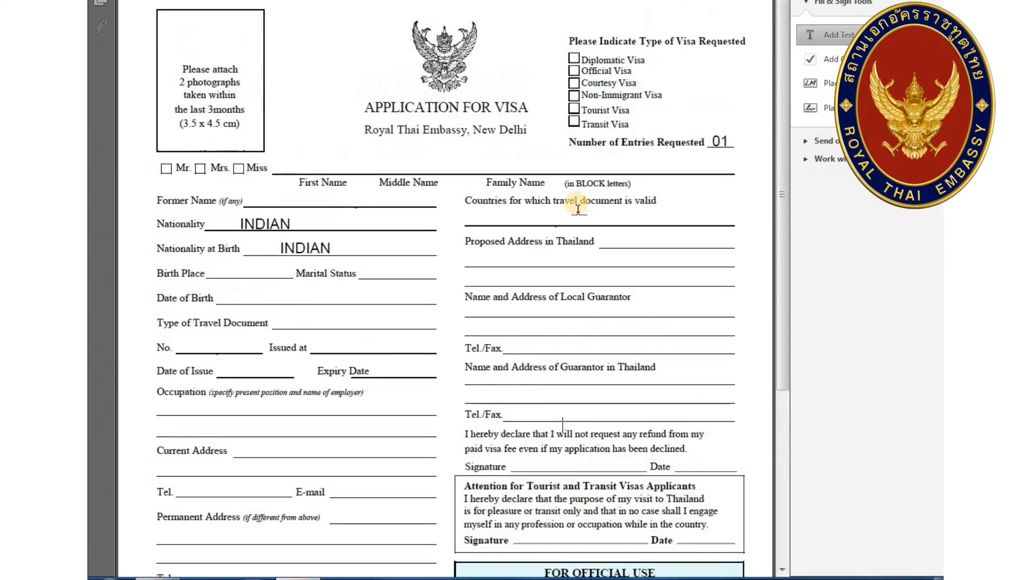